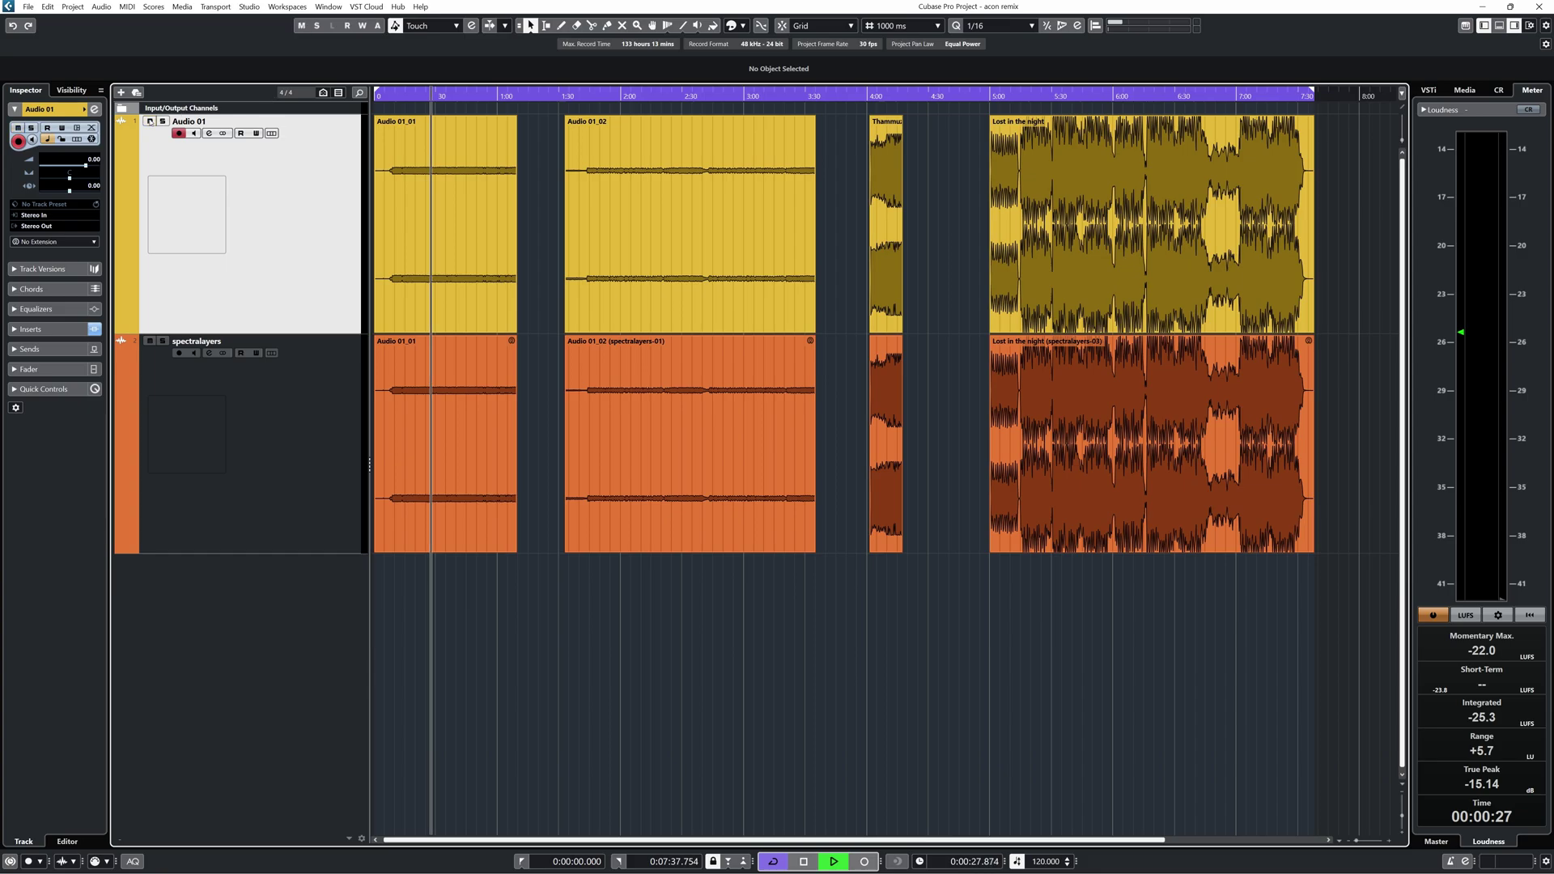
# Audition Audio 01_02 and Lost in the night, then push Music Rebalance separation near maximum
pyautogui.click(634, 94)
pyautogui.click(885, 93)
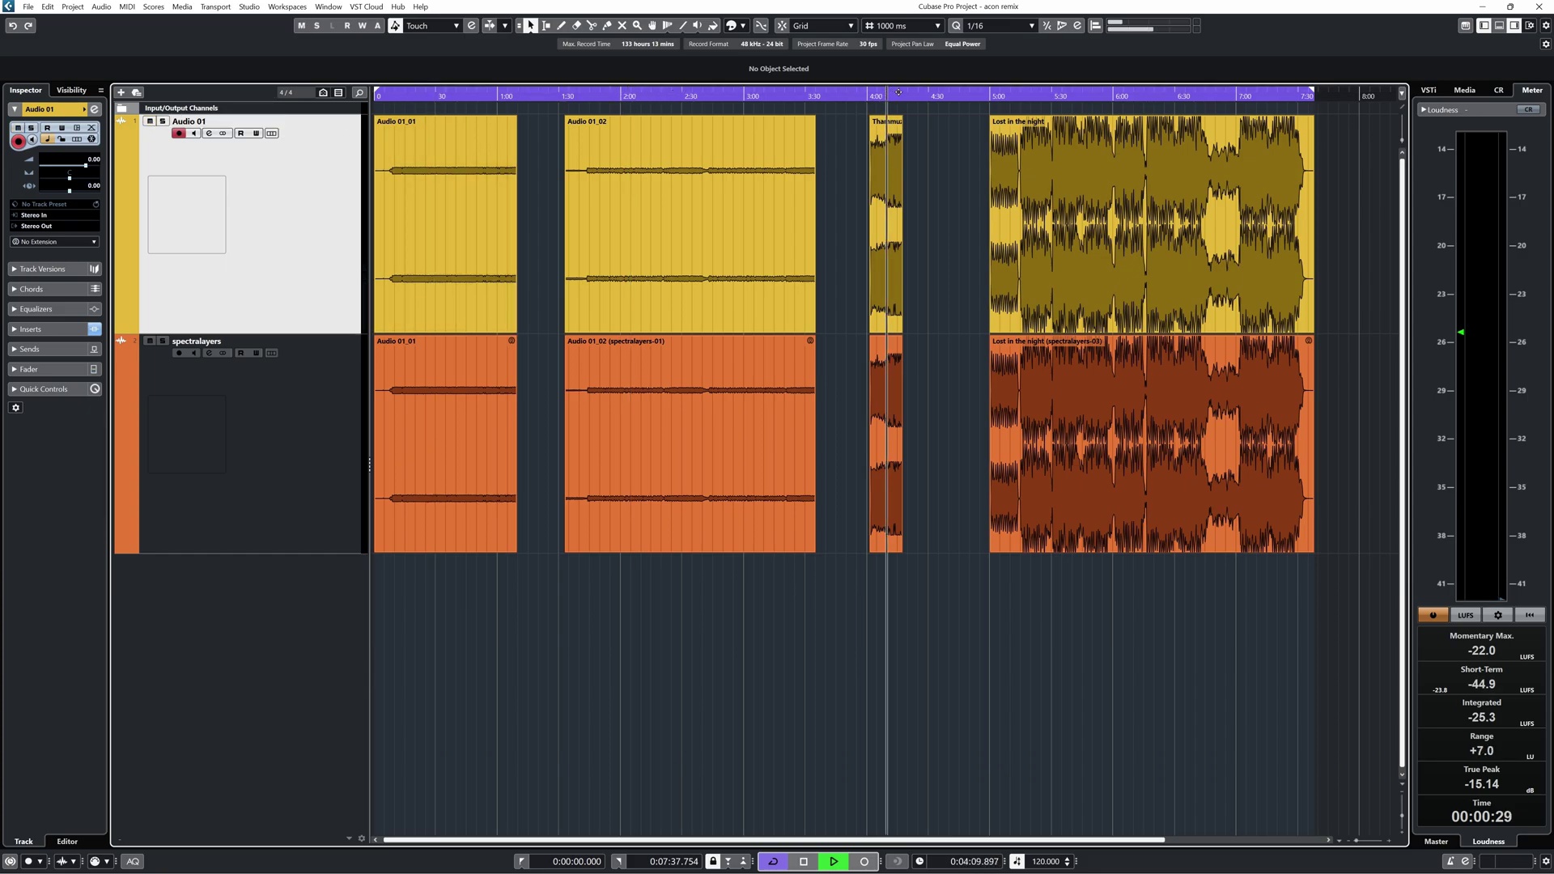
pyautogui.click(1031, 94)
pyautogui.click(1270, 91)
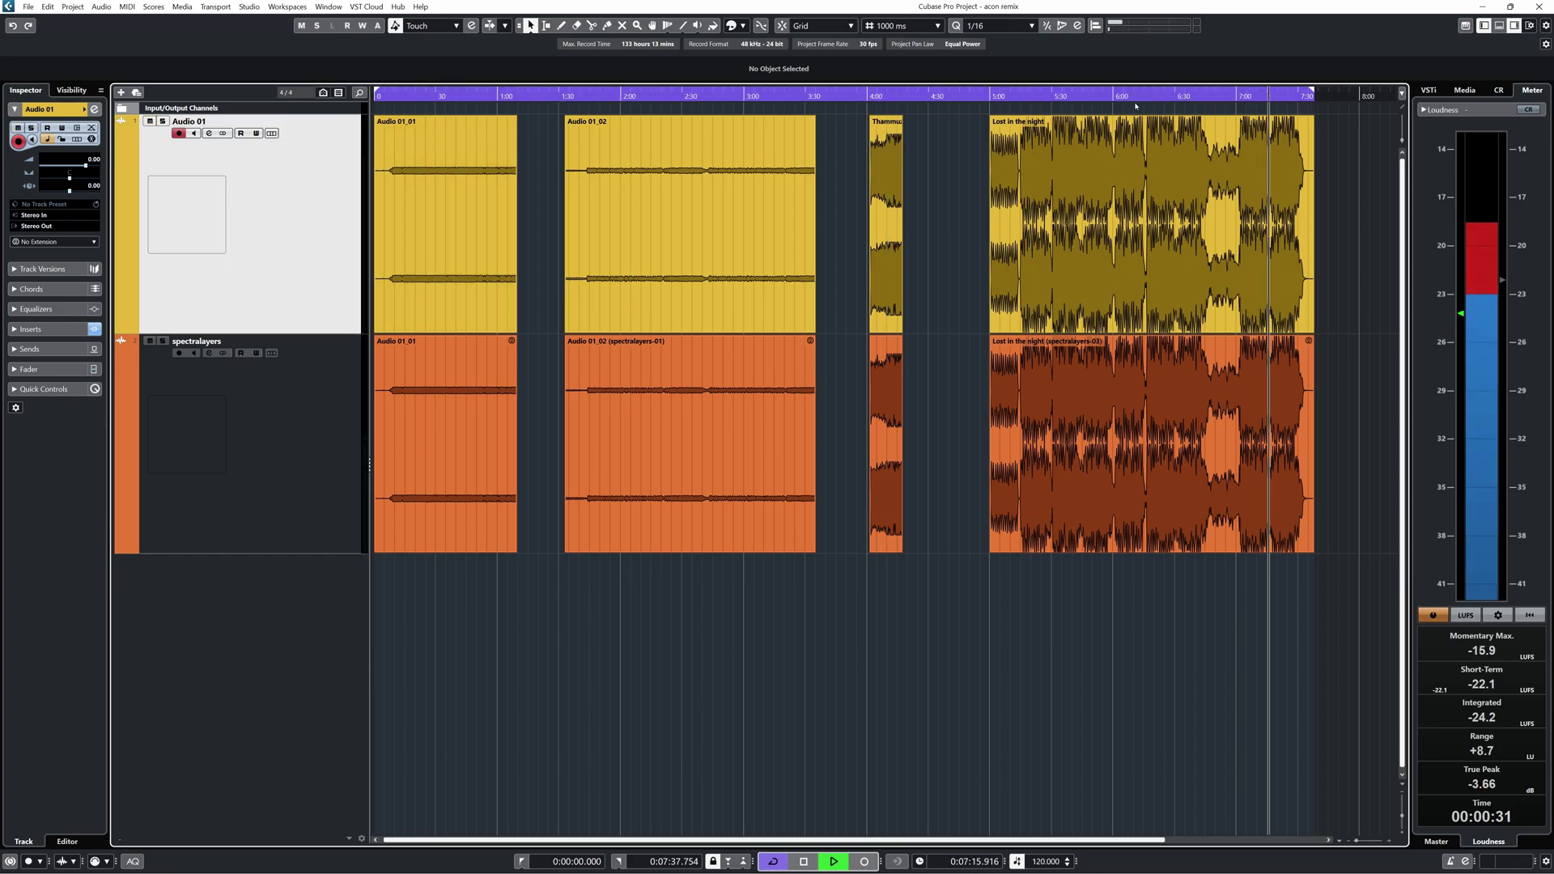
pyautogui.click(986, 94)
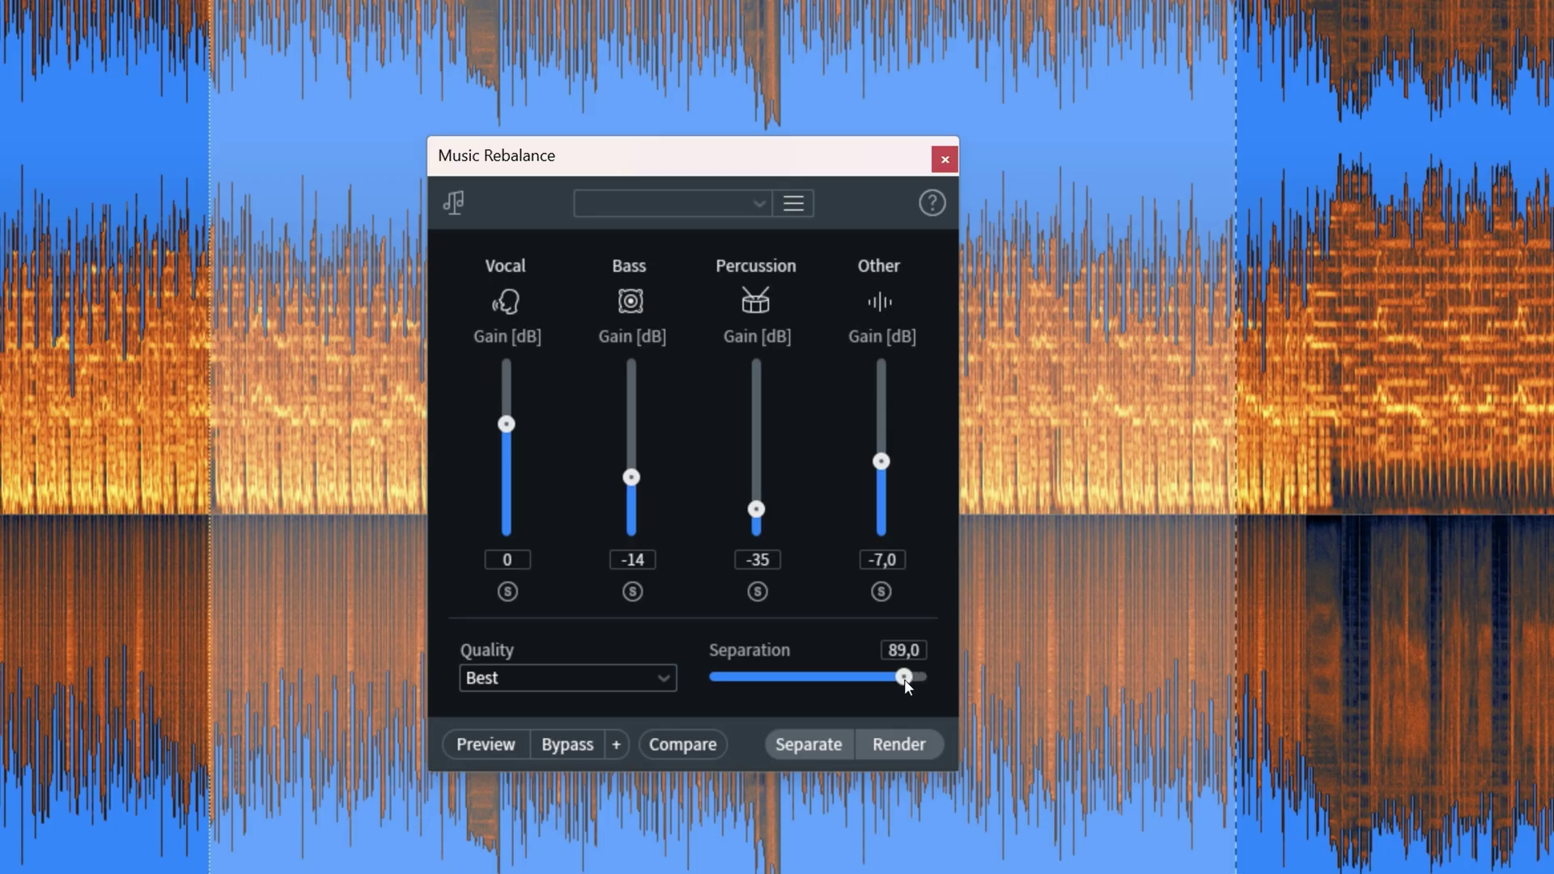
pyautogui.moveTo(719, 677); pyautogui.dragTo(928, 702)
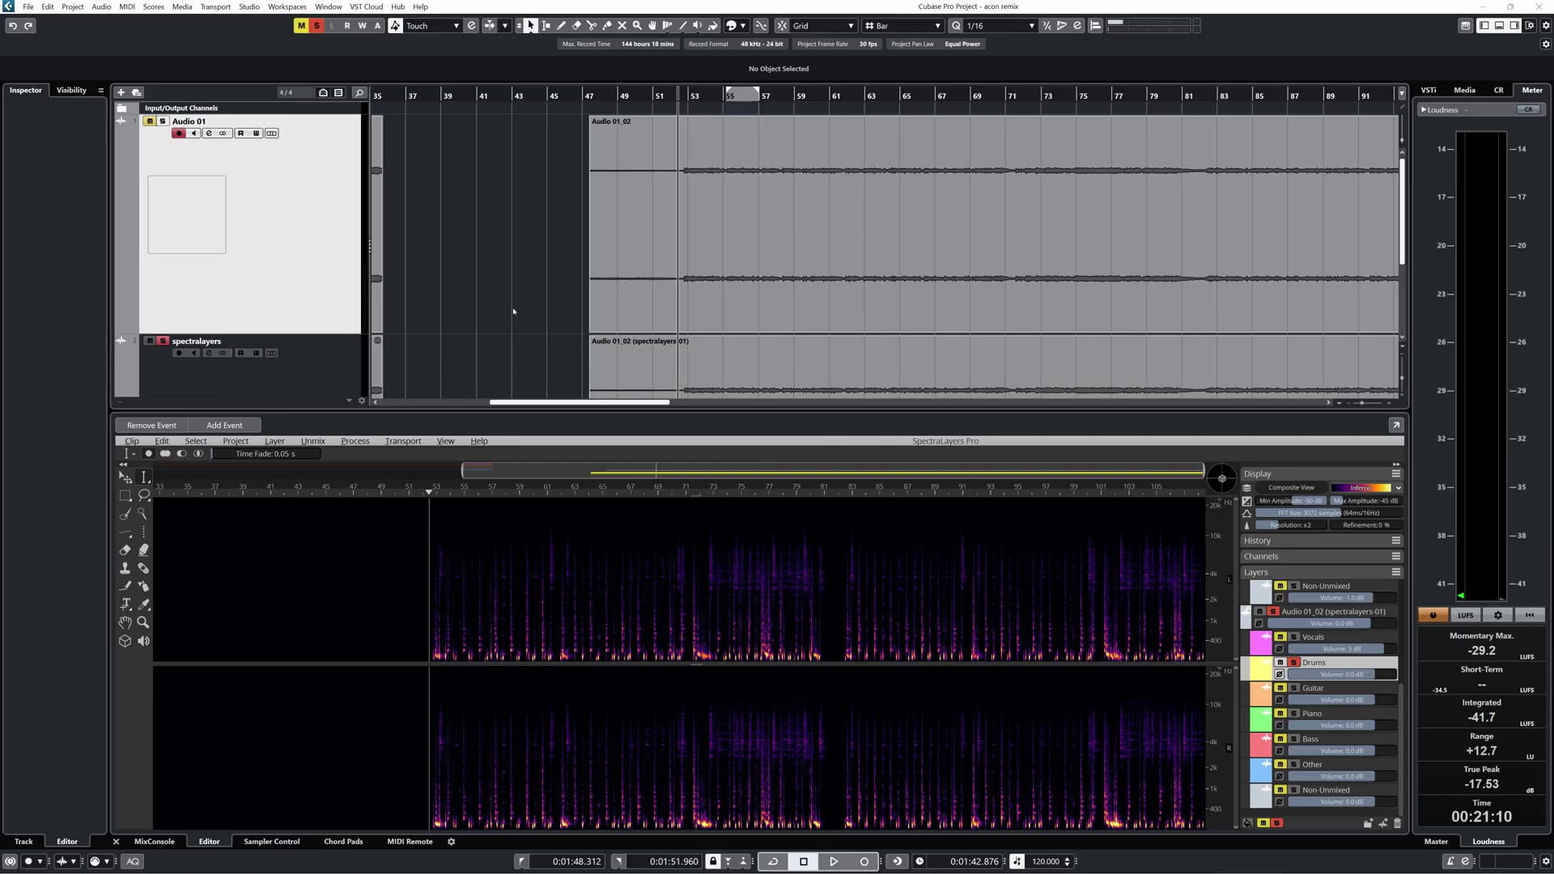
# Start playback of the Cubase project
pyautogui.press('space')
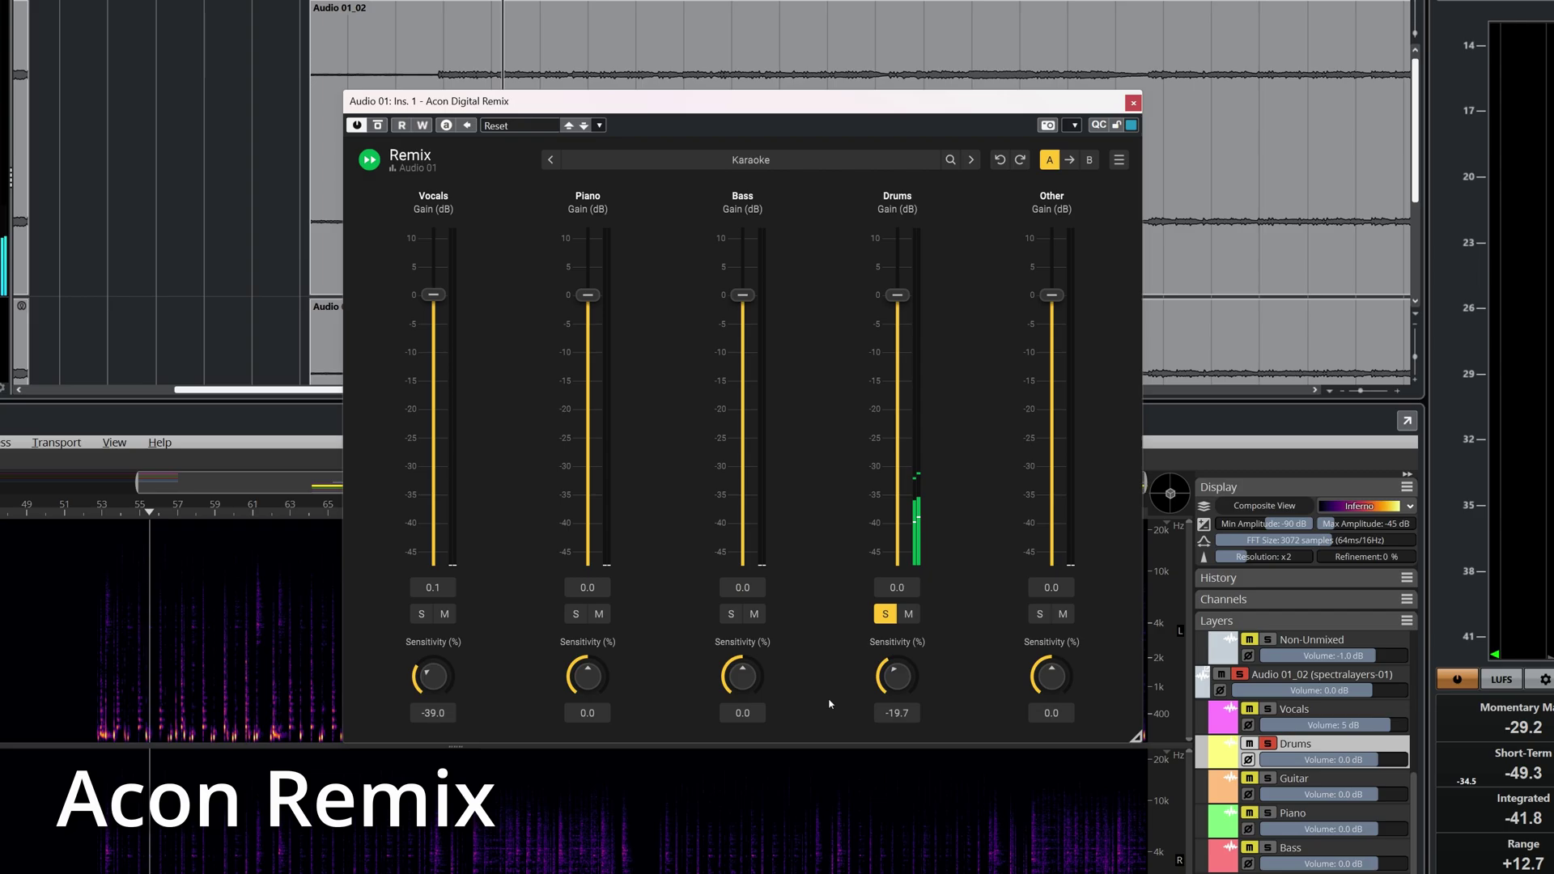
# Lower the Drums Sensitivity knob in Acon Remix, then fine-tune the drum separation
pyautogui.moveTo(894, 688); pyautogui.dragTo(894, 680)
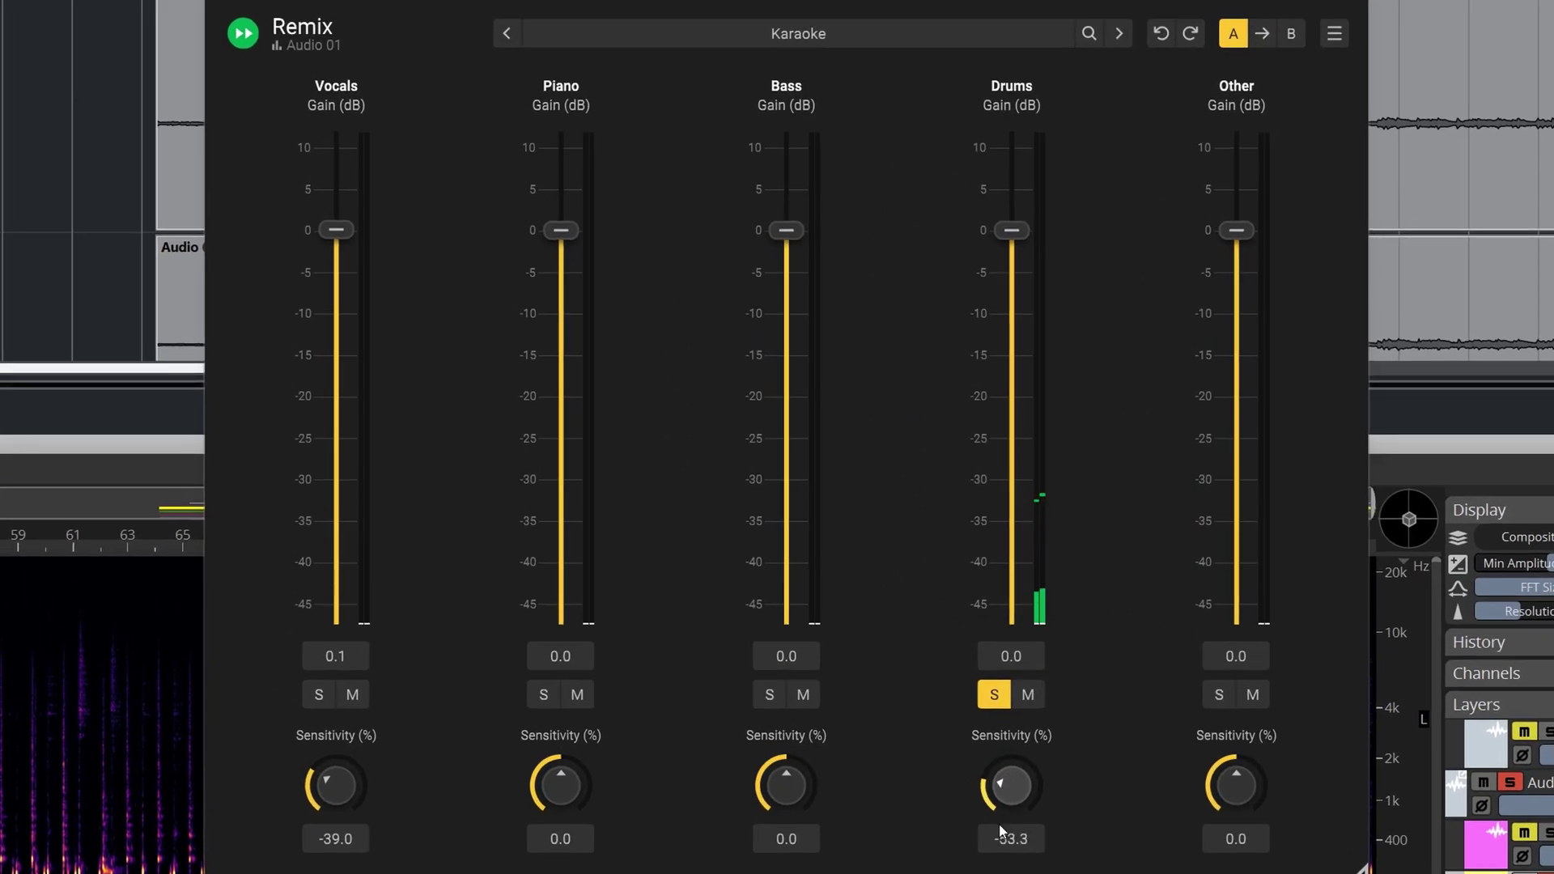
pyautogui.moveTo(1015, 721)
pyautogui.mouseDown()
pyautogui.moveTo(962, 800)
pyautogui.moveTo(978, 769)
pyautogui.mouseUp()
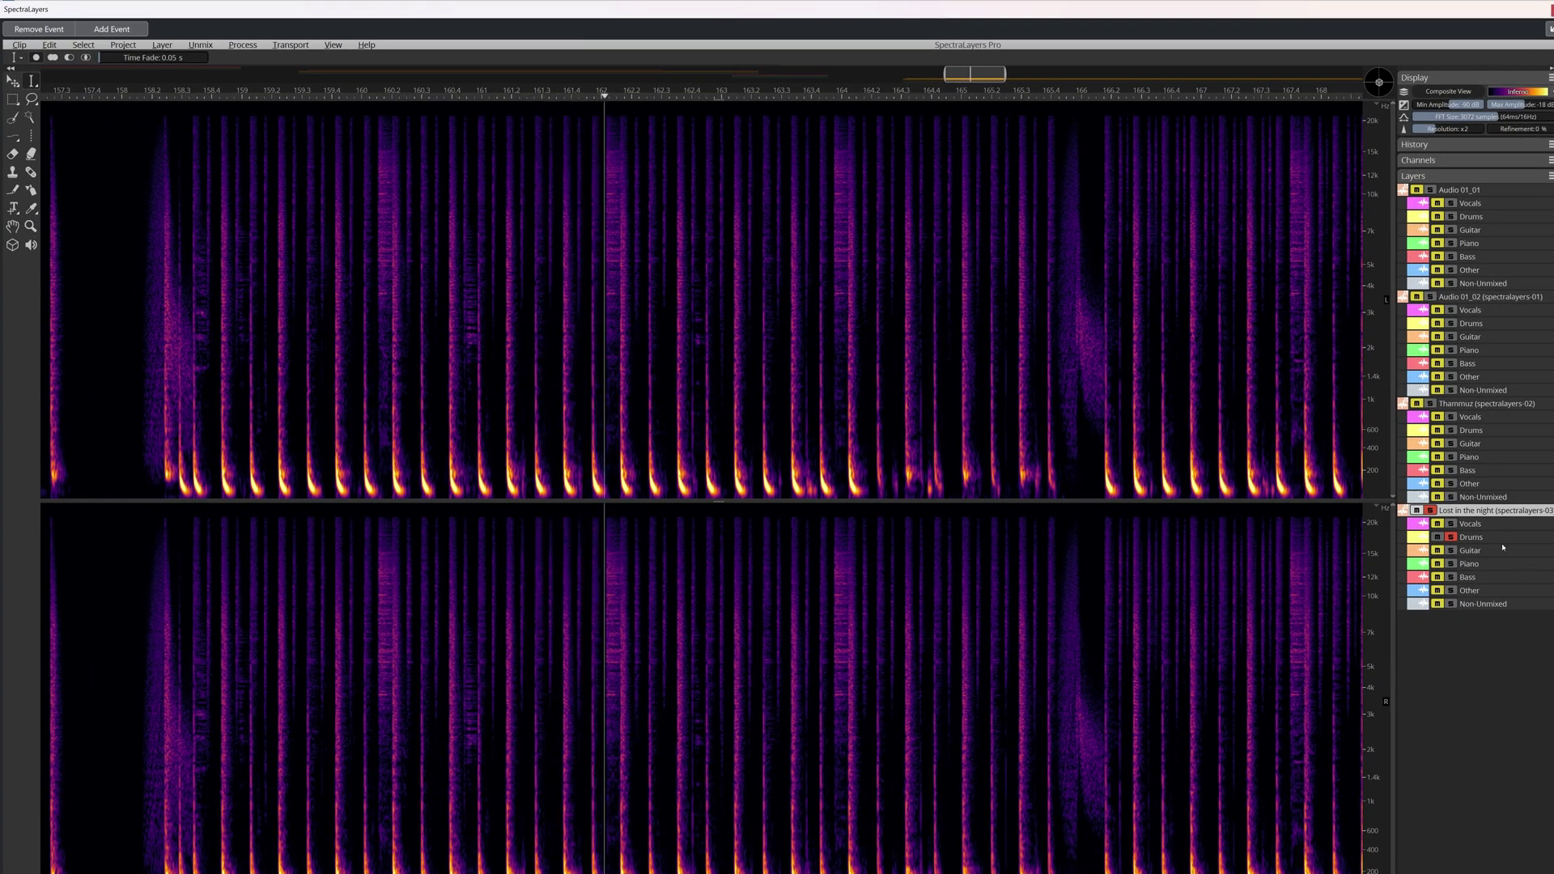
# Select the Drums layer under Lost in the night in the Layers panel
pyautogui.click(1507, 540)
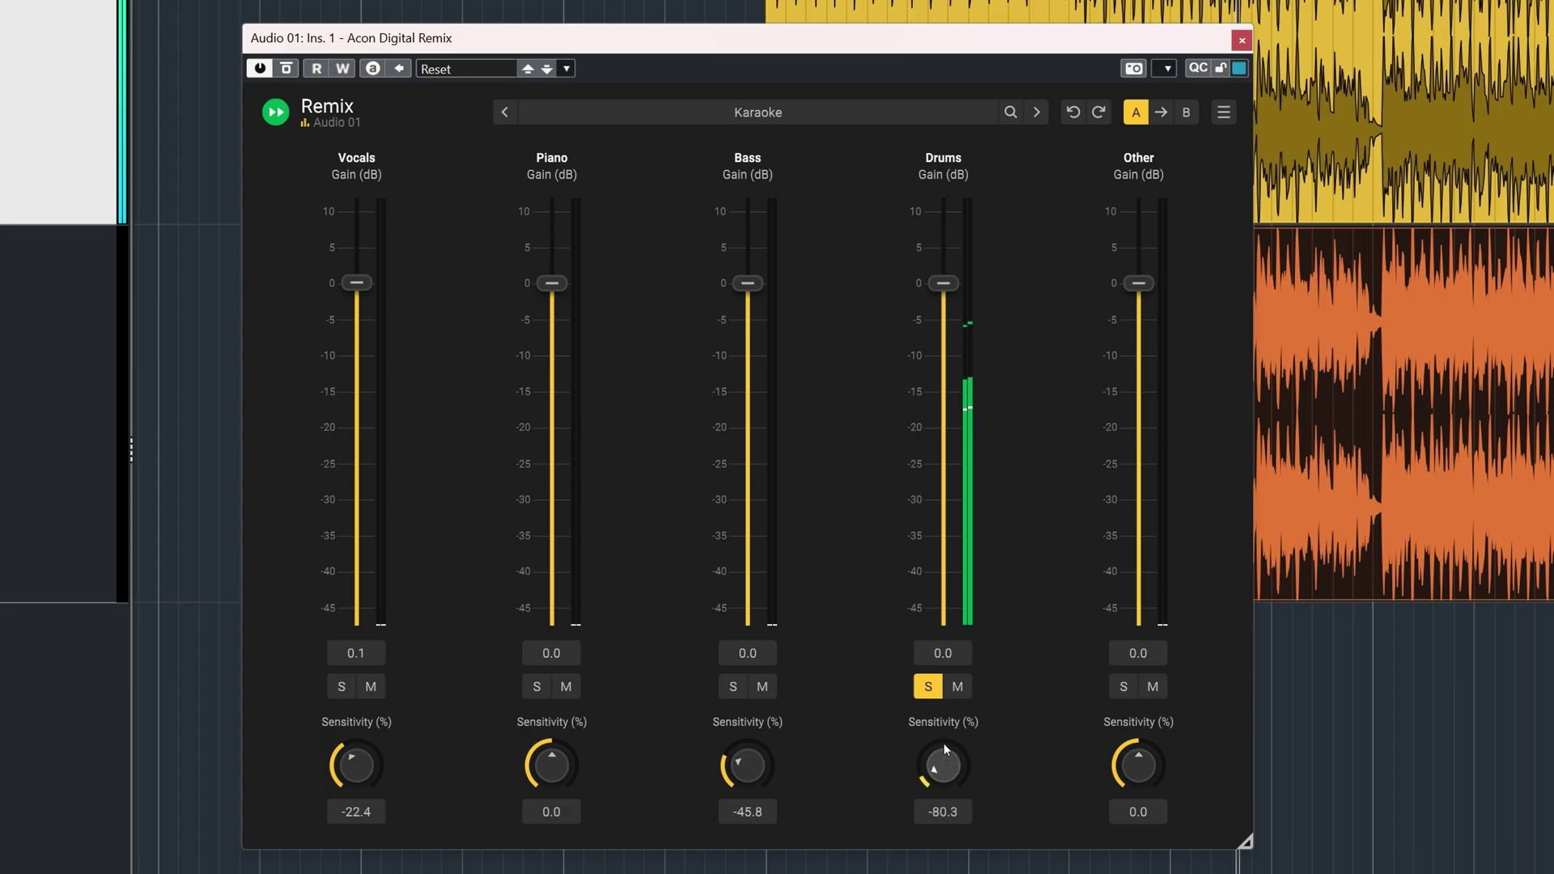
# Raise the Drums Sensitivity knob from -65.9% to -39.7%
pyautogui.moveTo(948, 726); pyautogui.dragTo(952, 680)
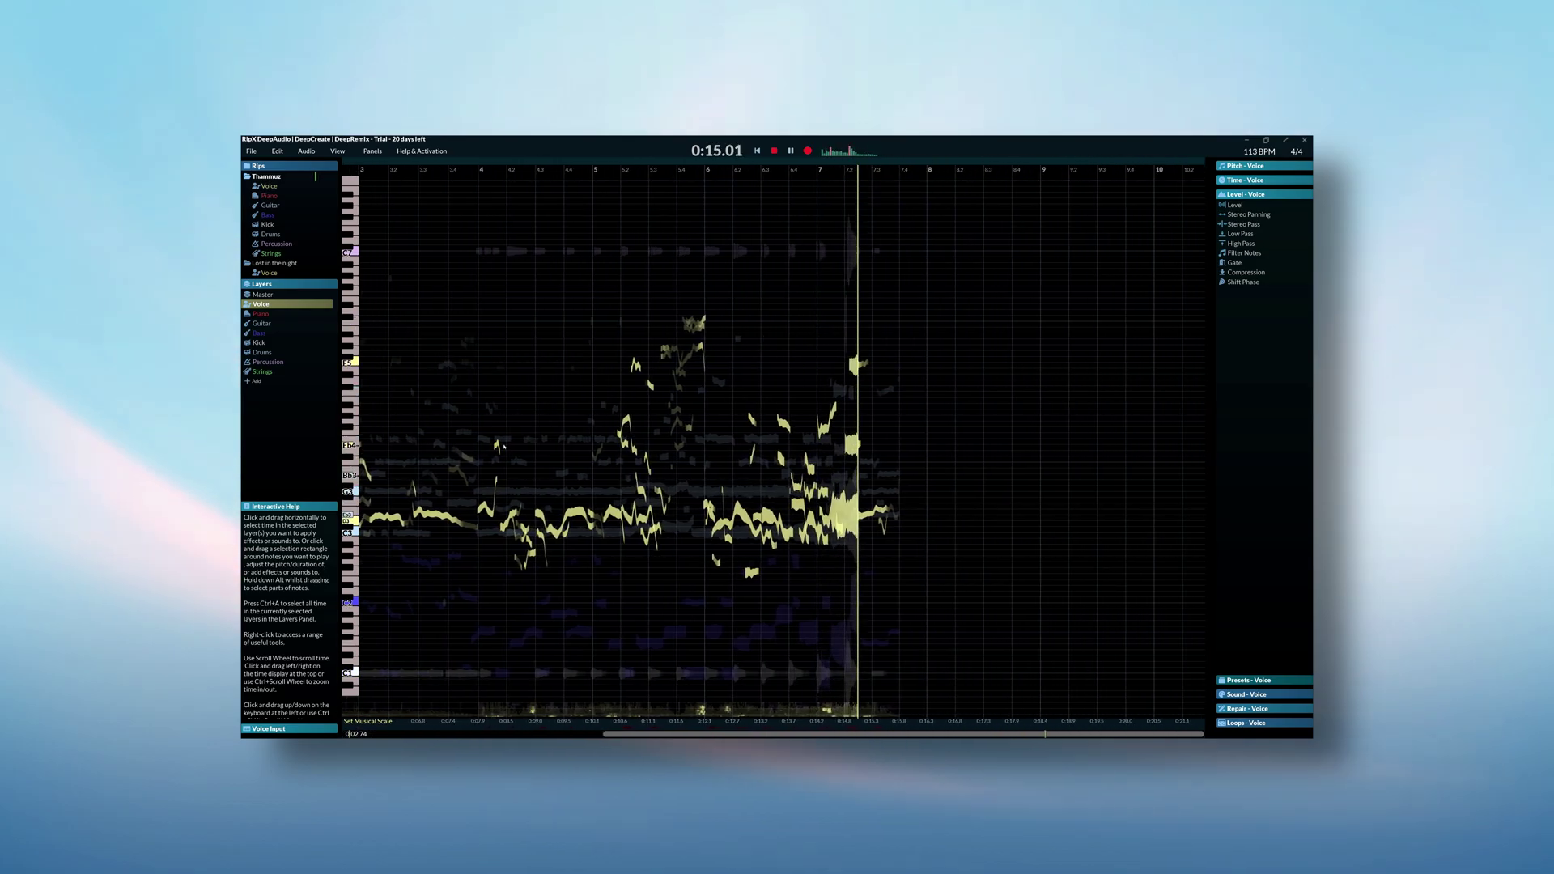
# Stop RipX playback of the Thammuz Voice layer
pyautogui.press('space')
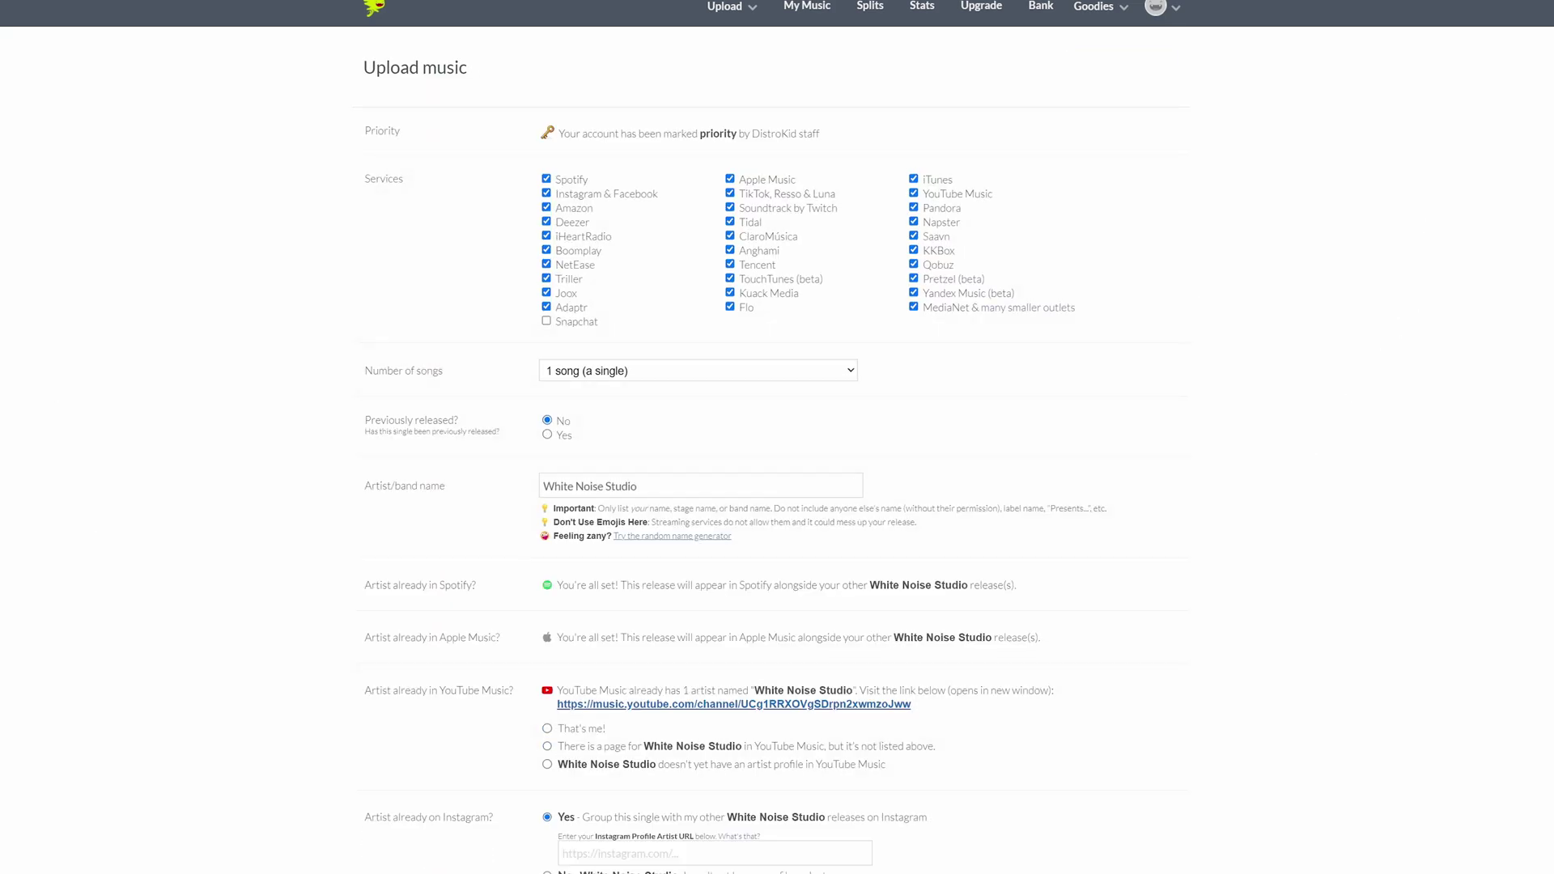
pyautogui.scroll(-5, 777, 486)
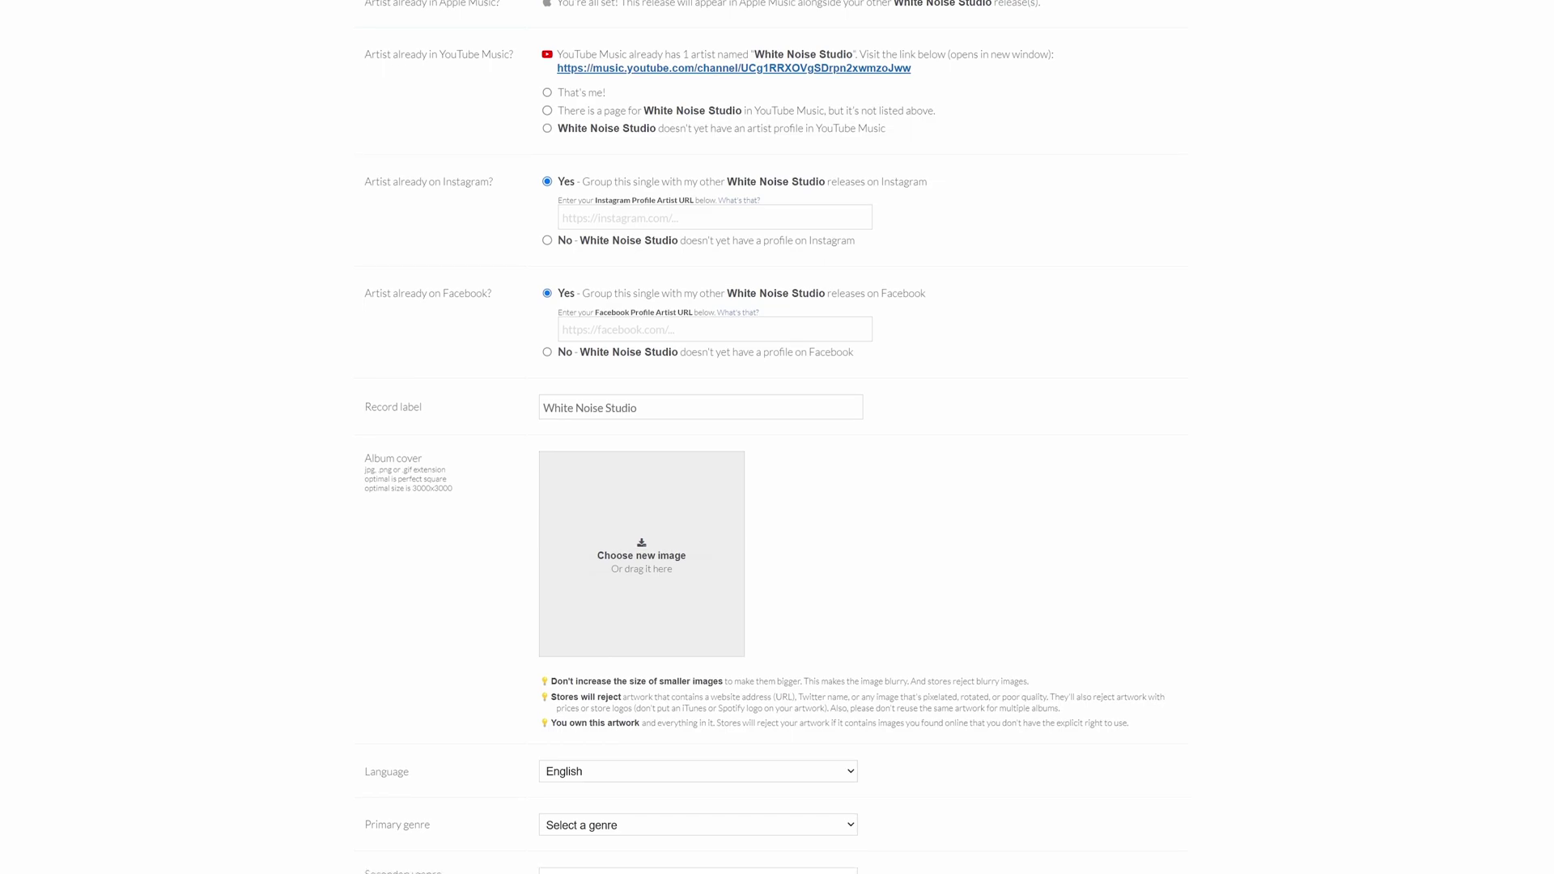
pyautogui.scroll(-3, 777, 486)
pyautogui.scroll(-1, 778, 485)
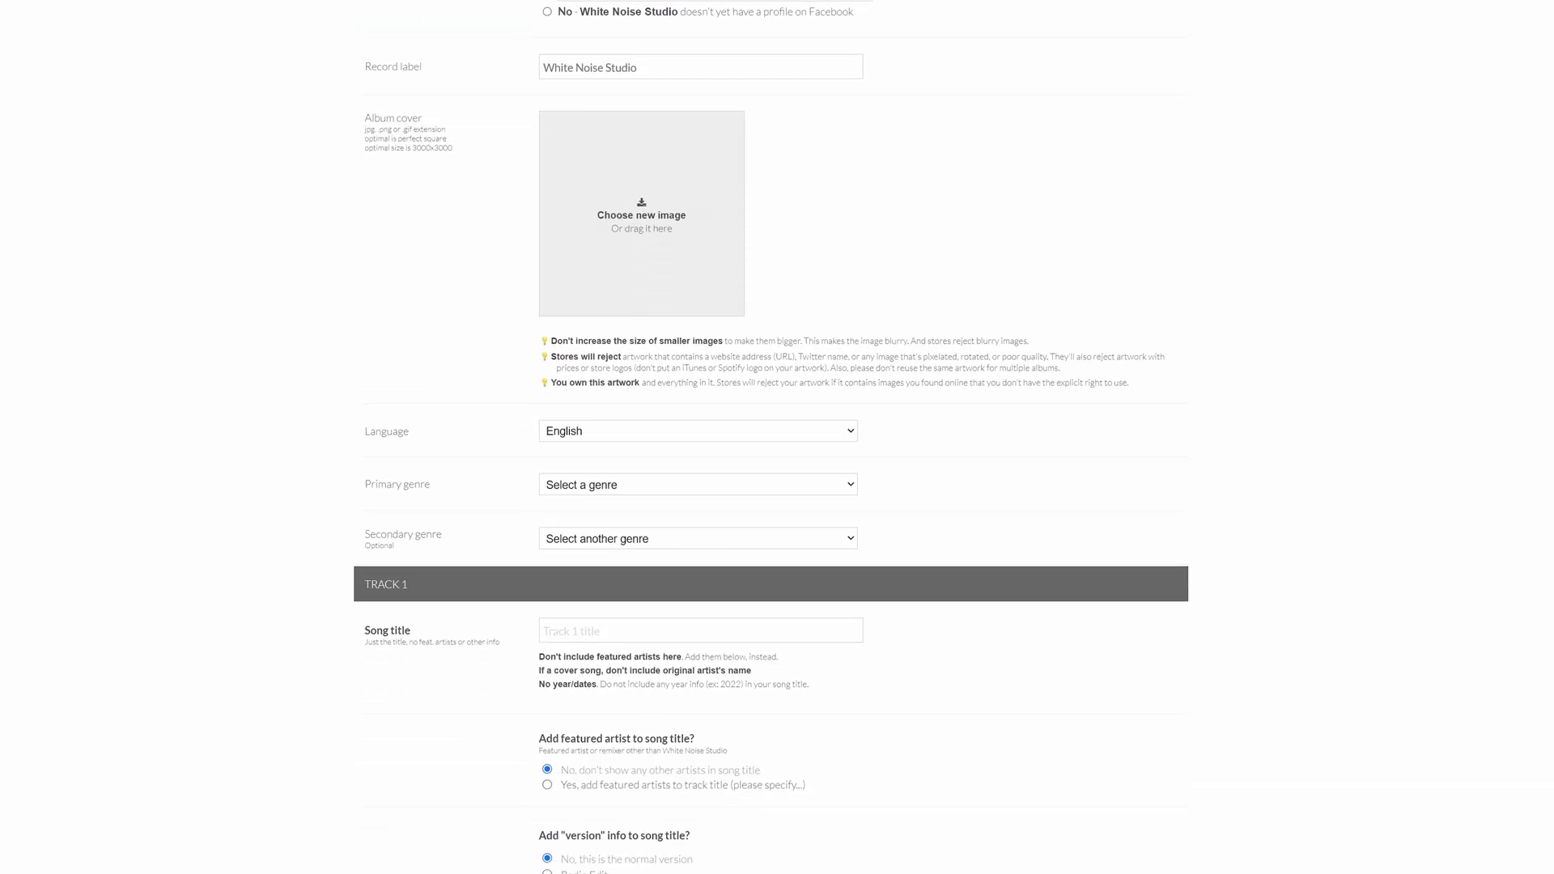
pyautogui.scroll(-1, 777, 486)
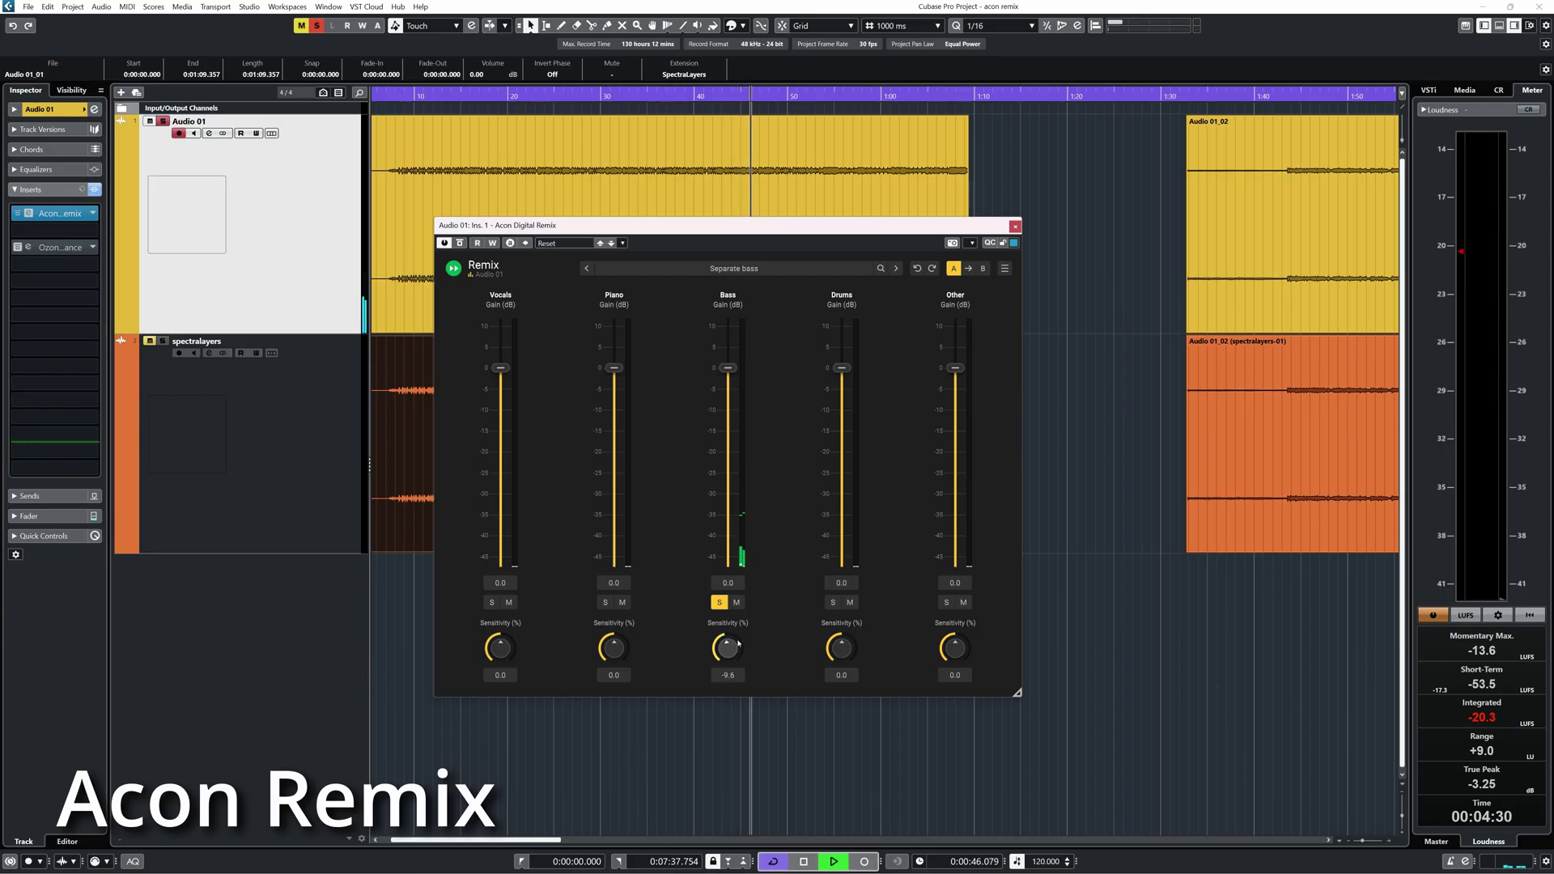
pyautogui.scroll(-5, 736, 645)
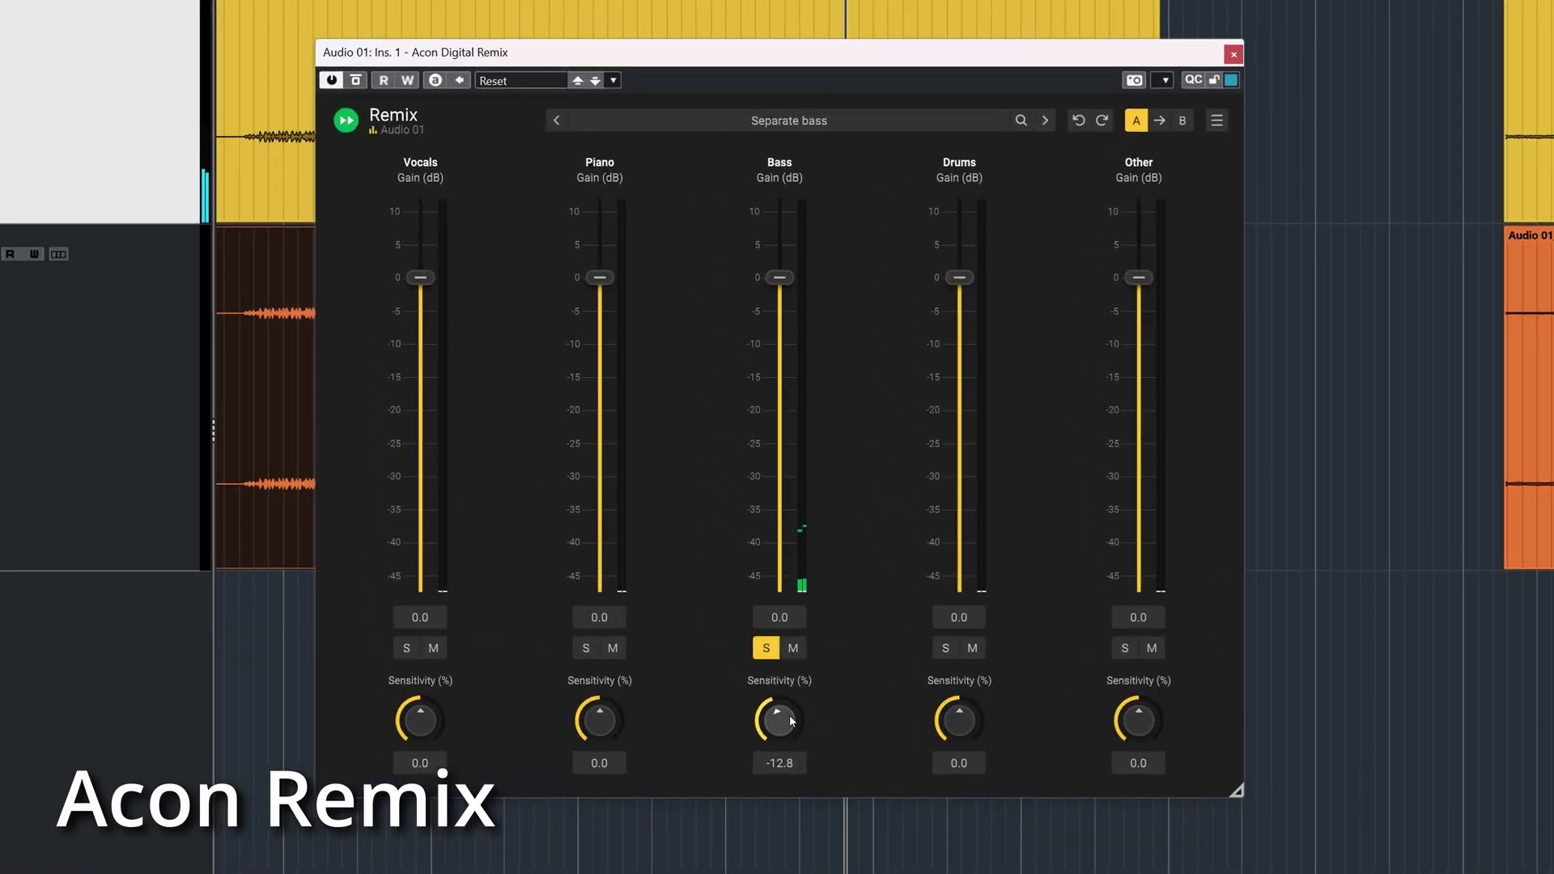
pyautogui.scroll(3, 791, 721)
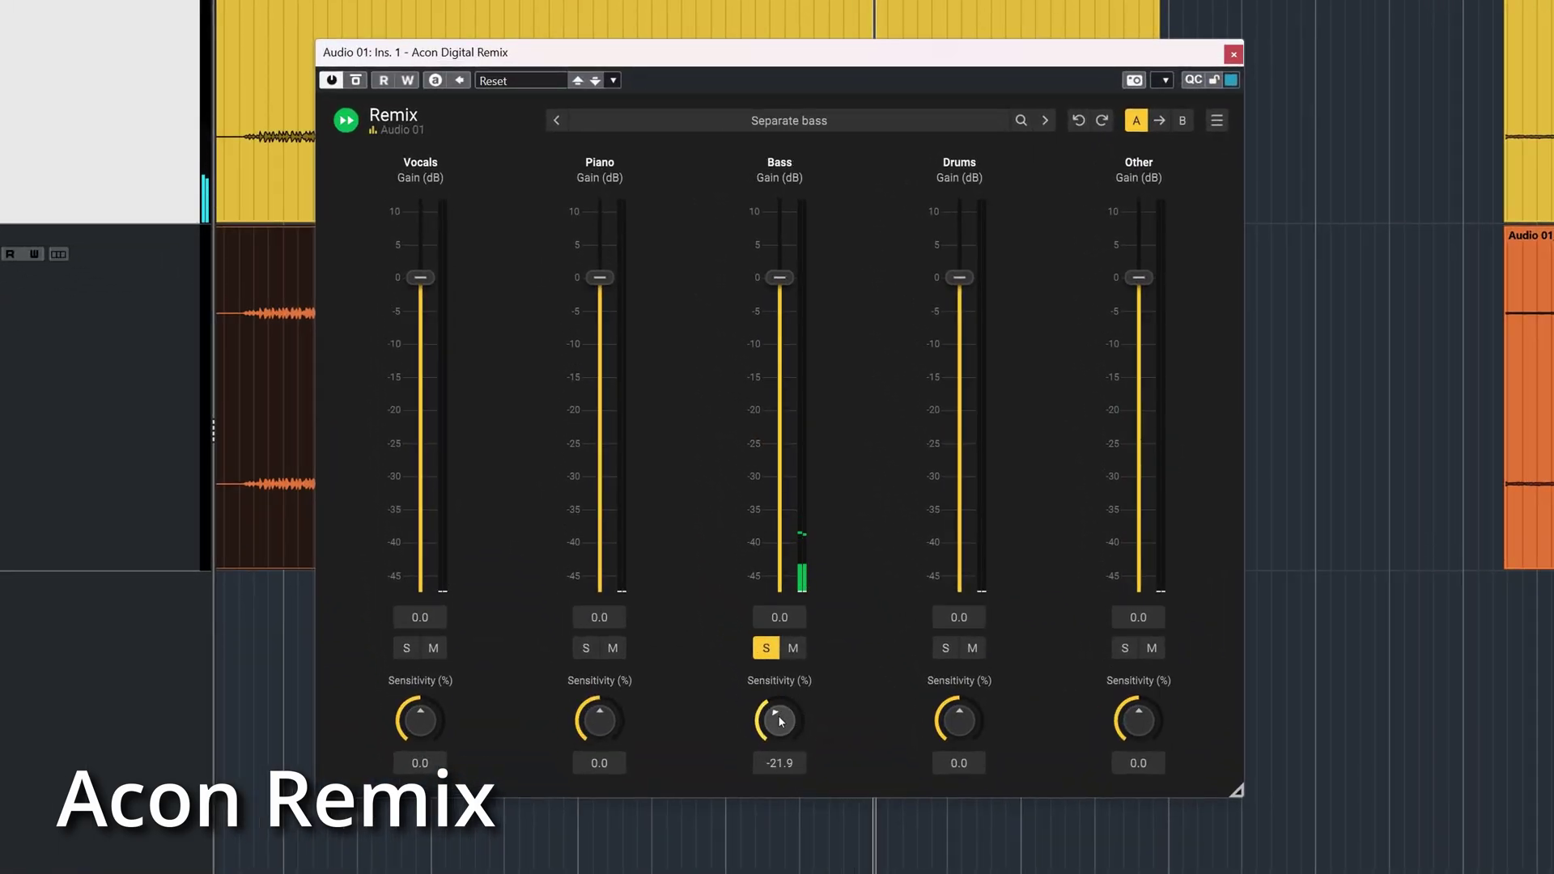
pyautogui.scroll(6, 777, 723)
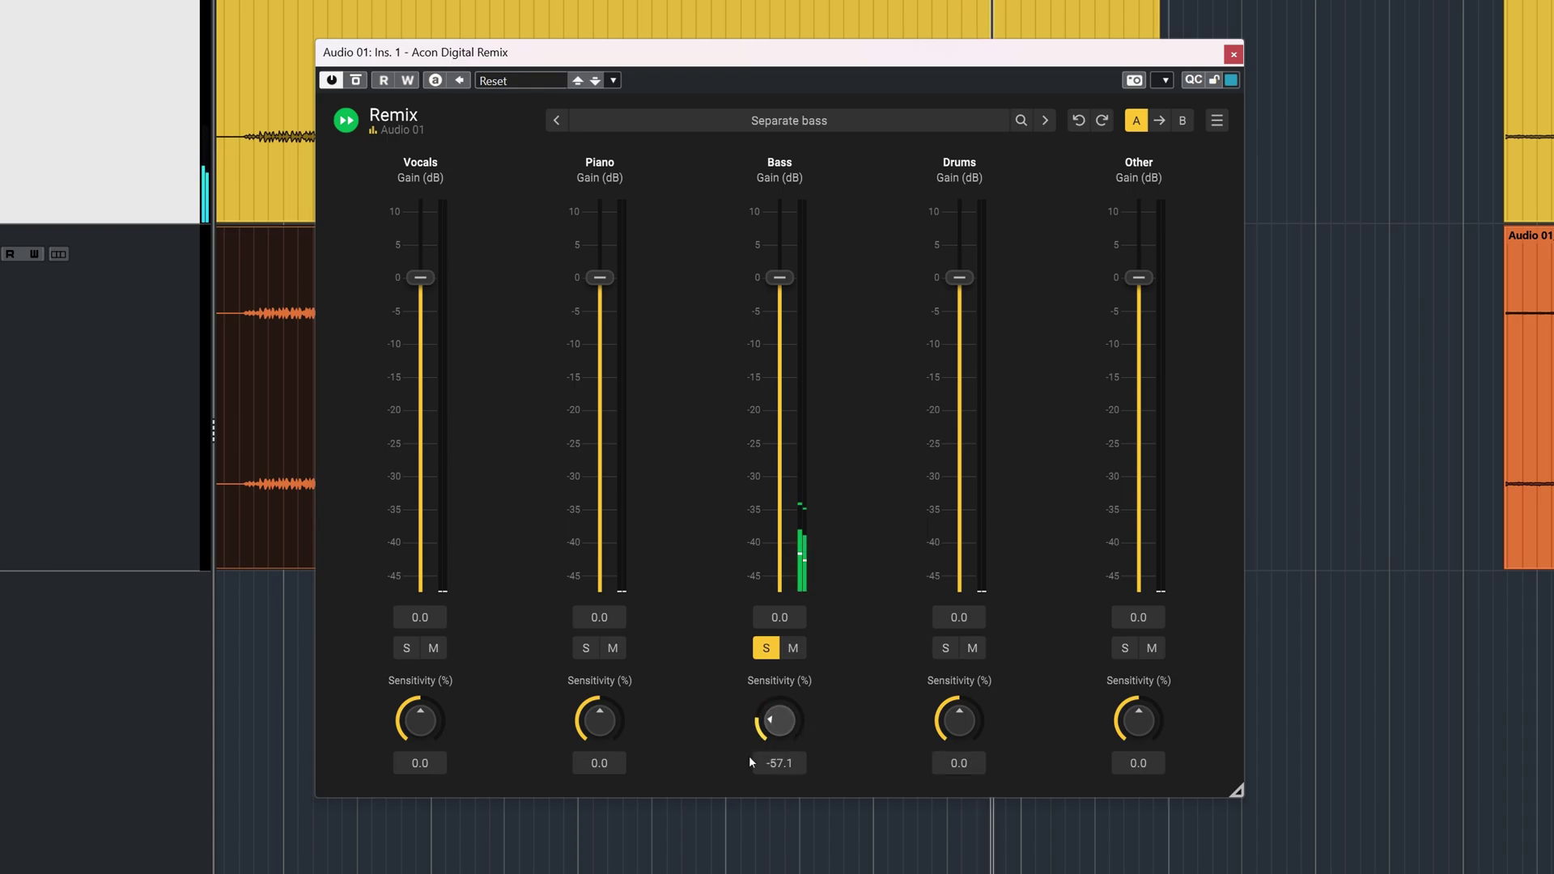
pyautogui.scroll(10, 783, 730)
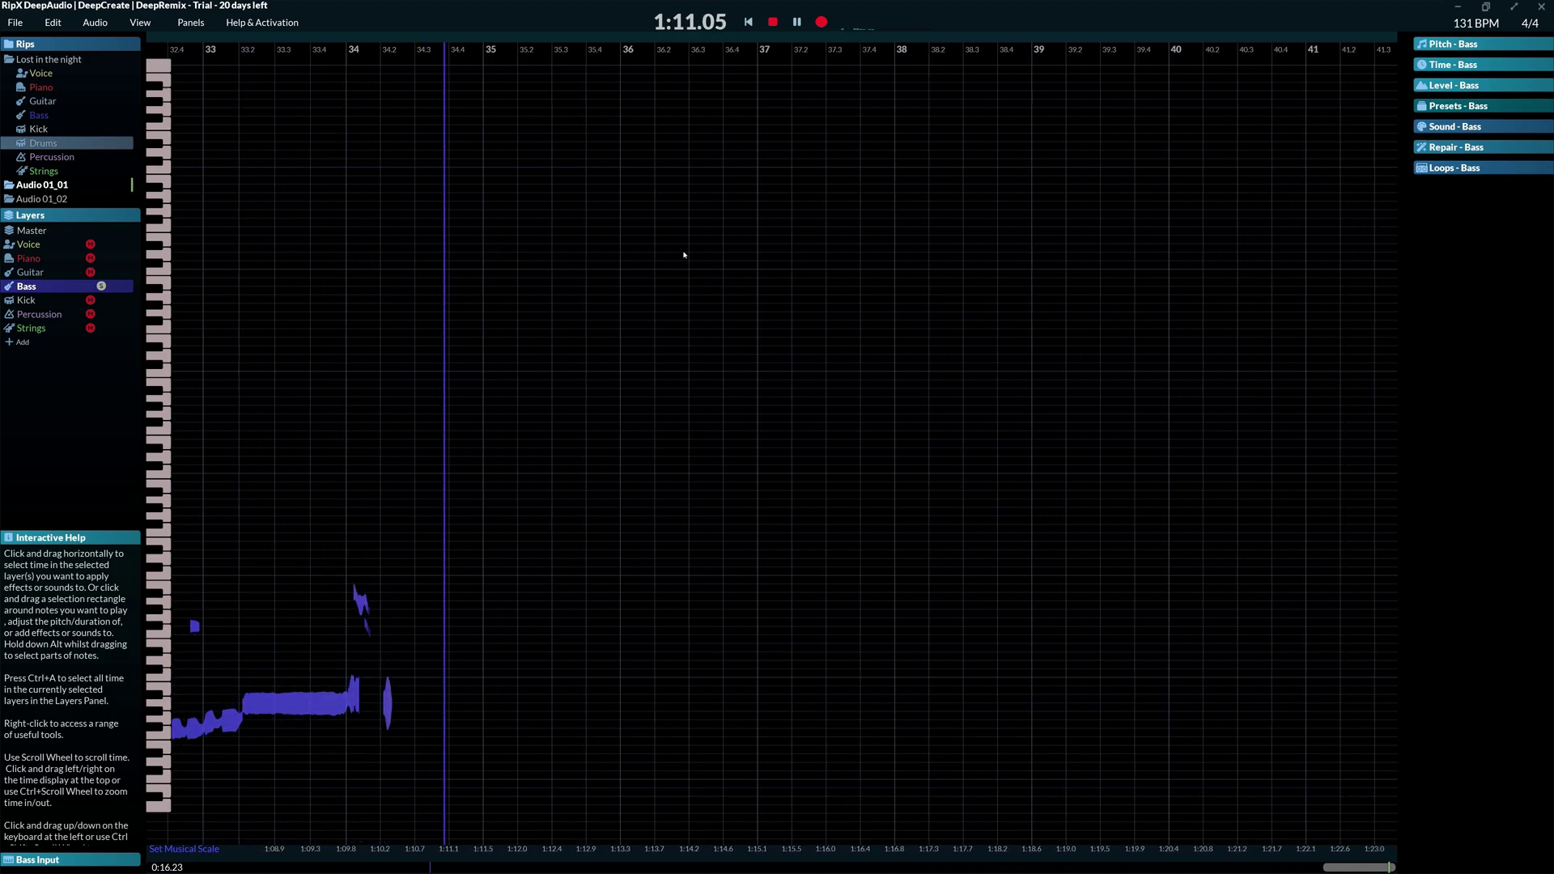
# Stop RipX playback of the bass layer
pyautogui.press('space')
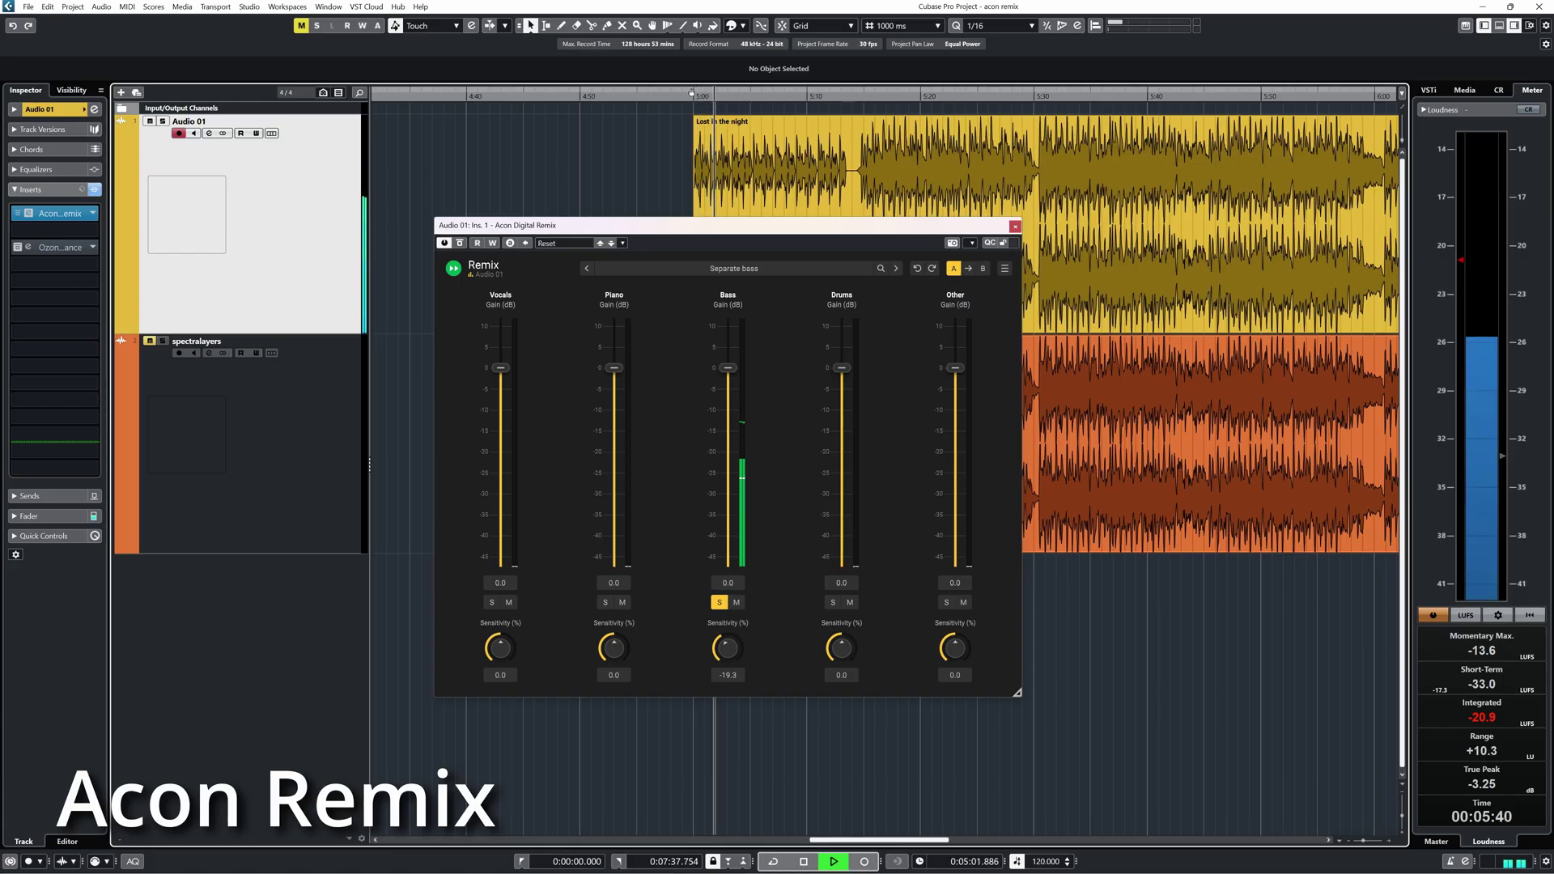
pyautogui.scroll(3, 730, 649)
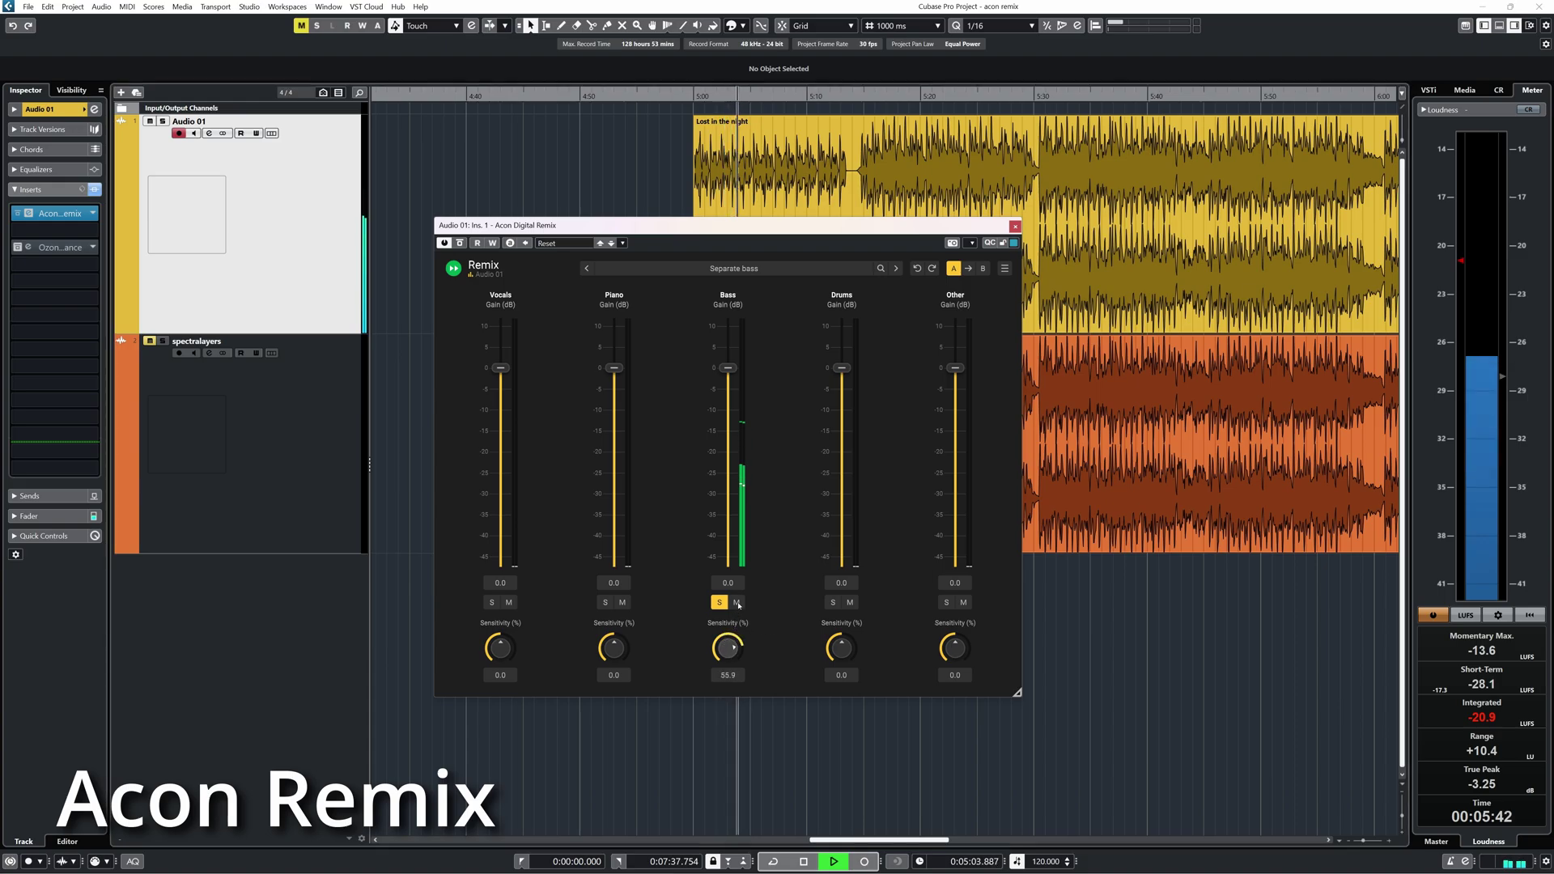
pyautogui.scroll(5, 732, 653)
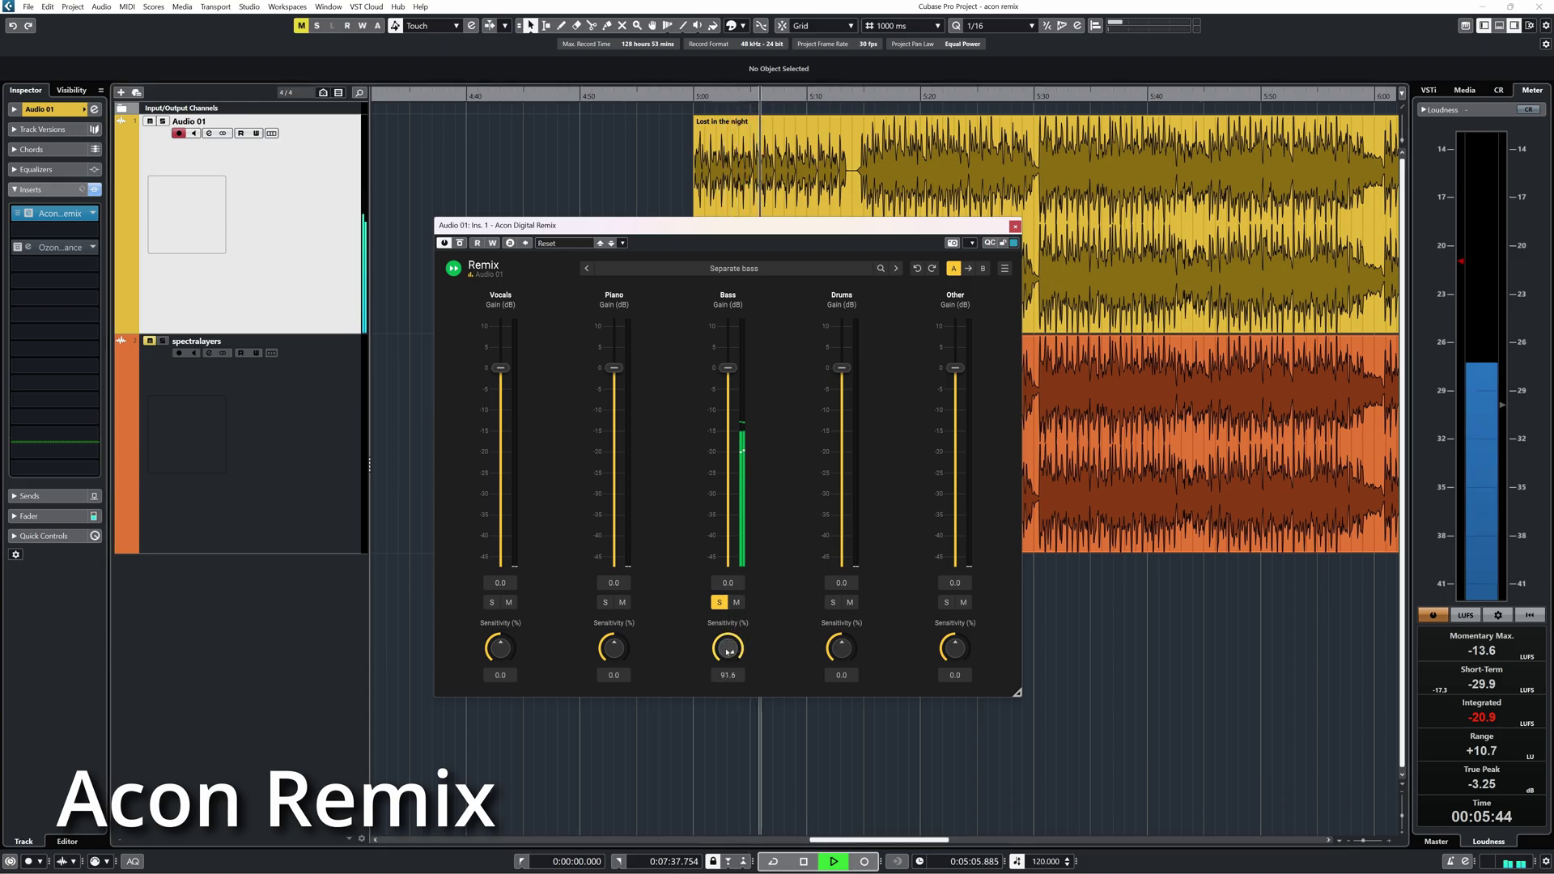
pyautogui.scroll(-1, 730, 651)
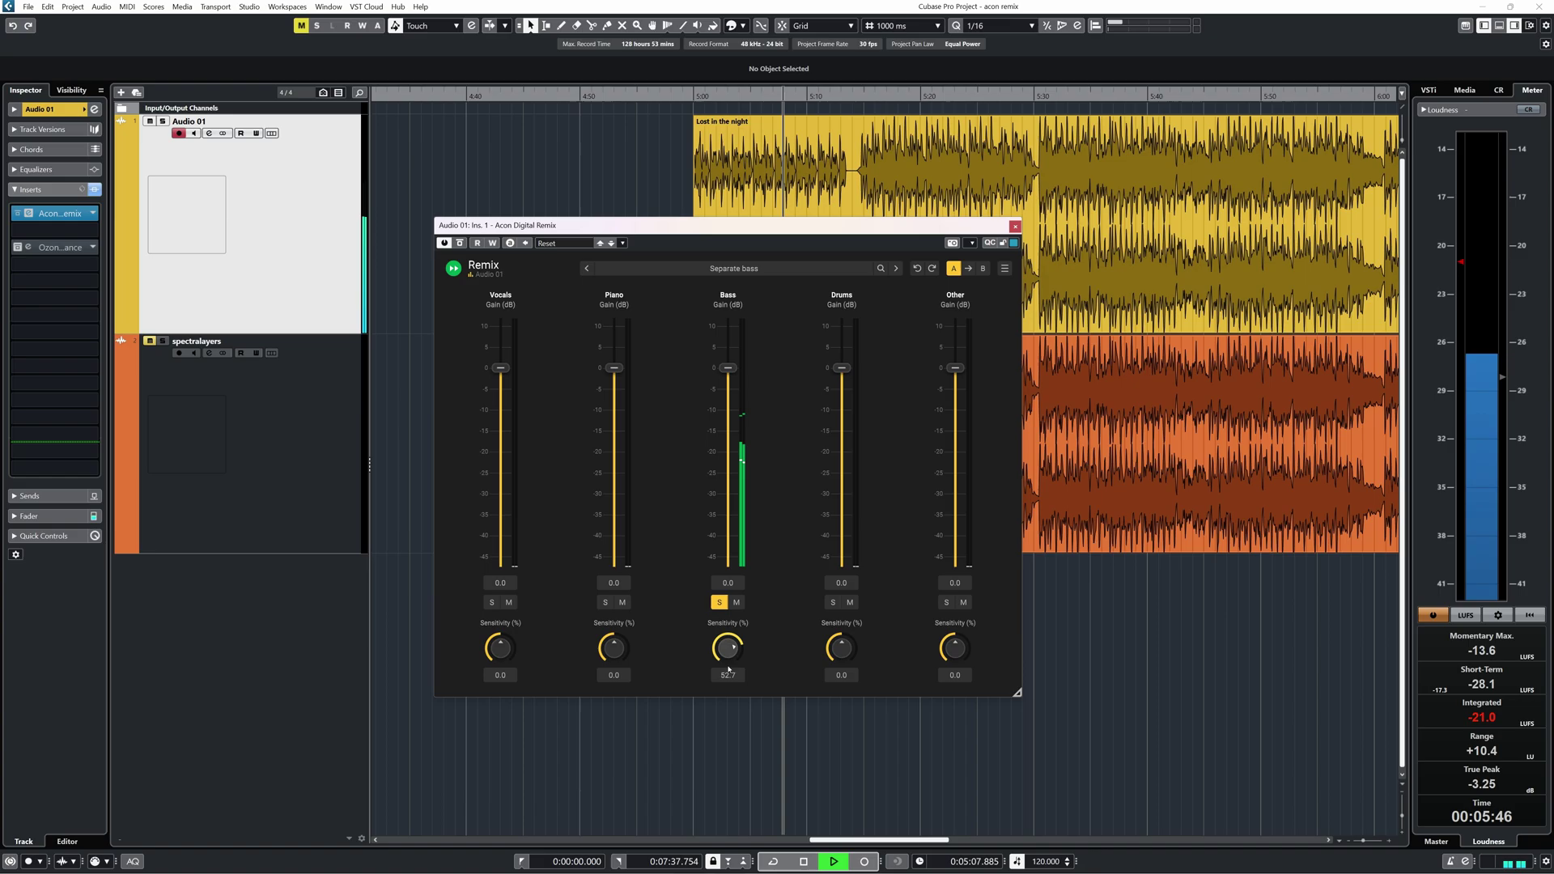
pyautogui.scroll(-2, 728, 671)
pyautogui.scroll(-1, 730, 671)
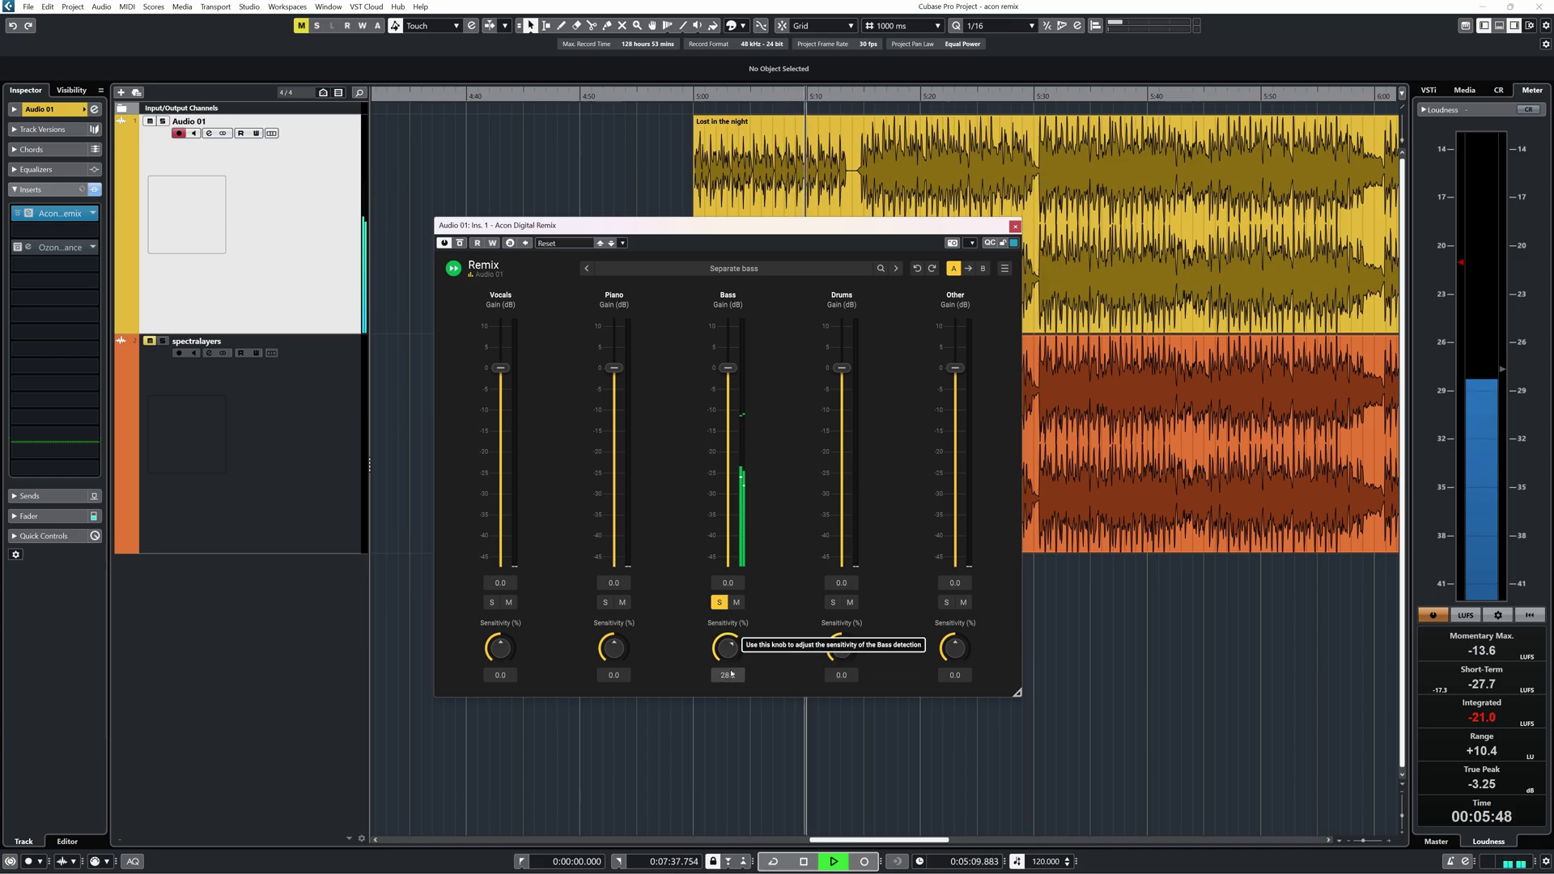
pyautogui.scroll(-2, 733, 673)
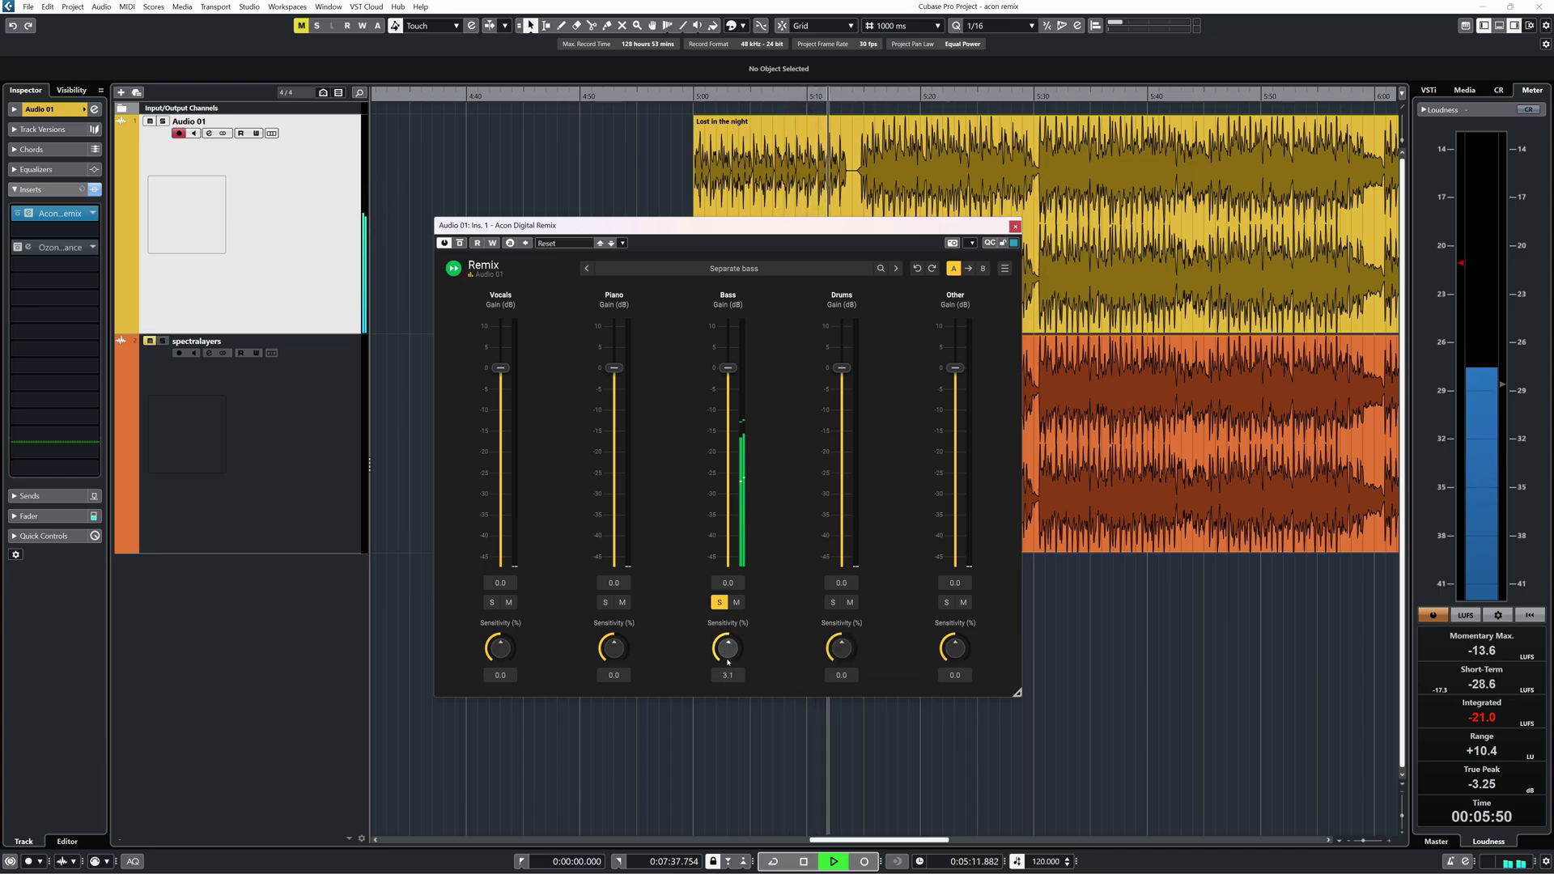
pyautogui.scroll(1, 730, 652)
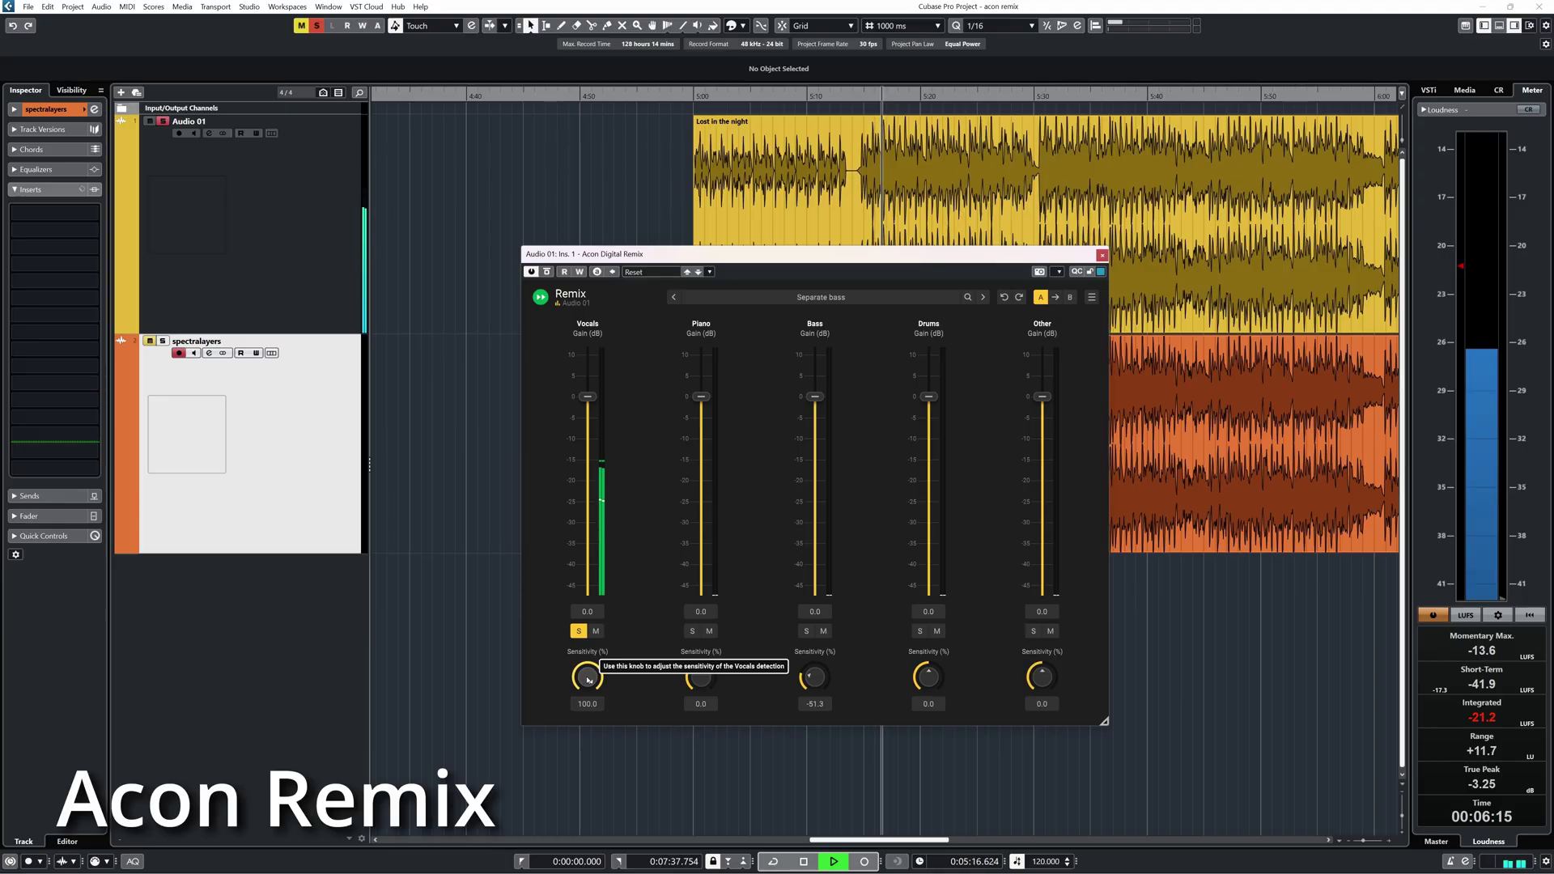
# Lower the Acon Remix Vocals Sensitivity knob slightly, toward 15.8
pyautogui.moveTo(589, 678); pyautogui.dragTo(578, 738)
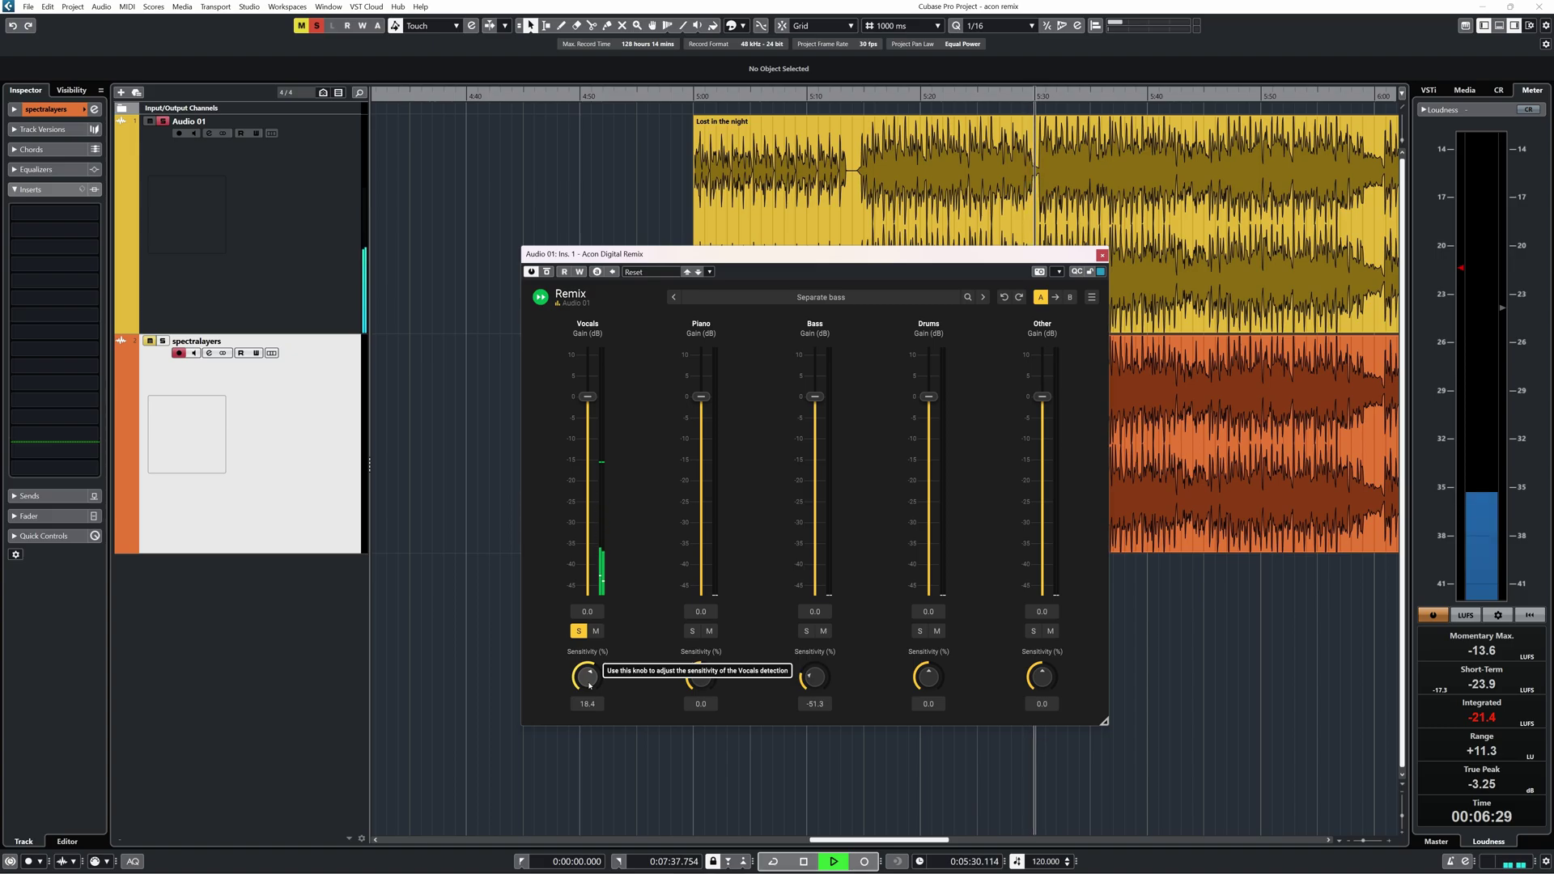
# Raise the Vocals Sensitivity knob toward about 62 during playback, then trim it slightly
pyautogui.moveTo(590, 687); pyautogui.dragTo(593, 684)
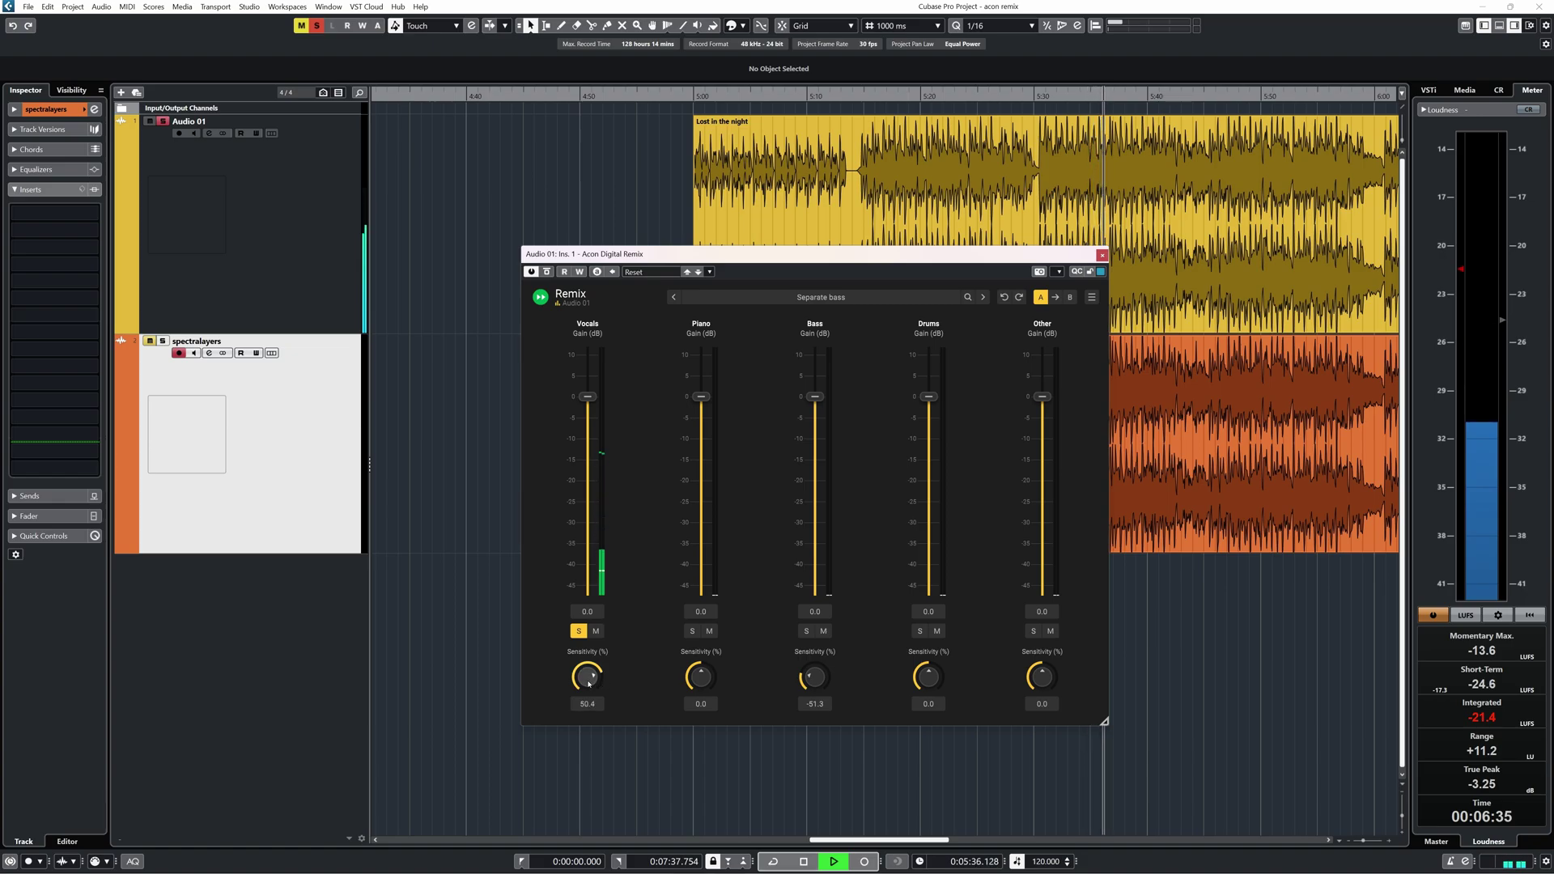
pyautogui.moveTo(588, 680); pyautogui.dragTo(591, 686)
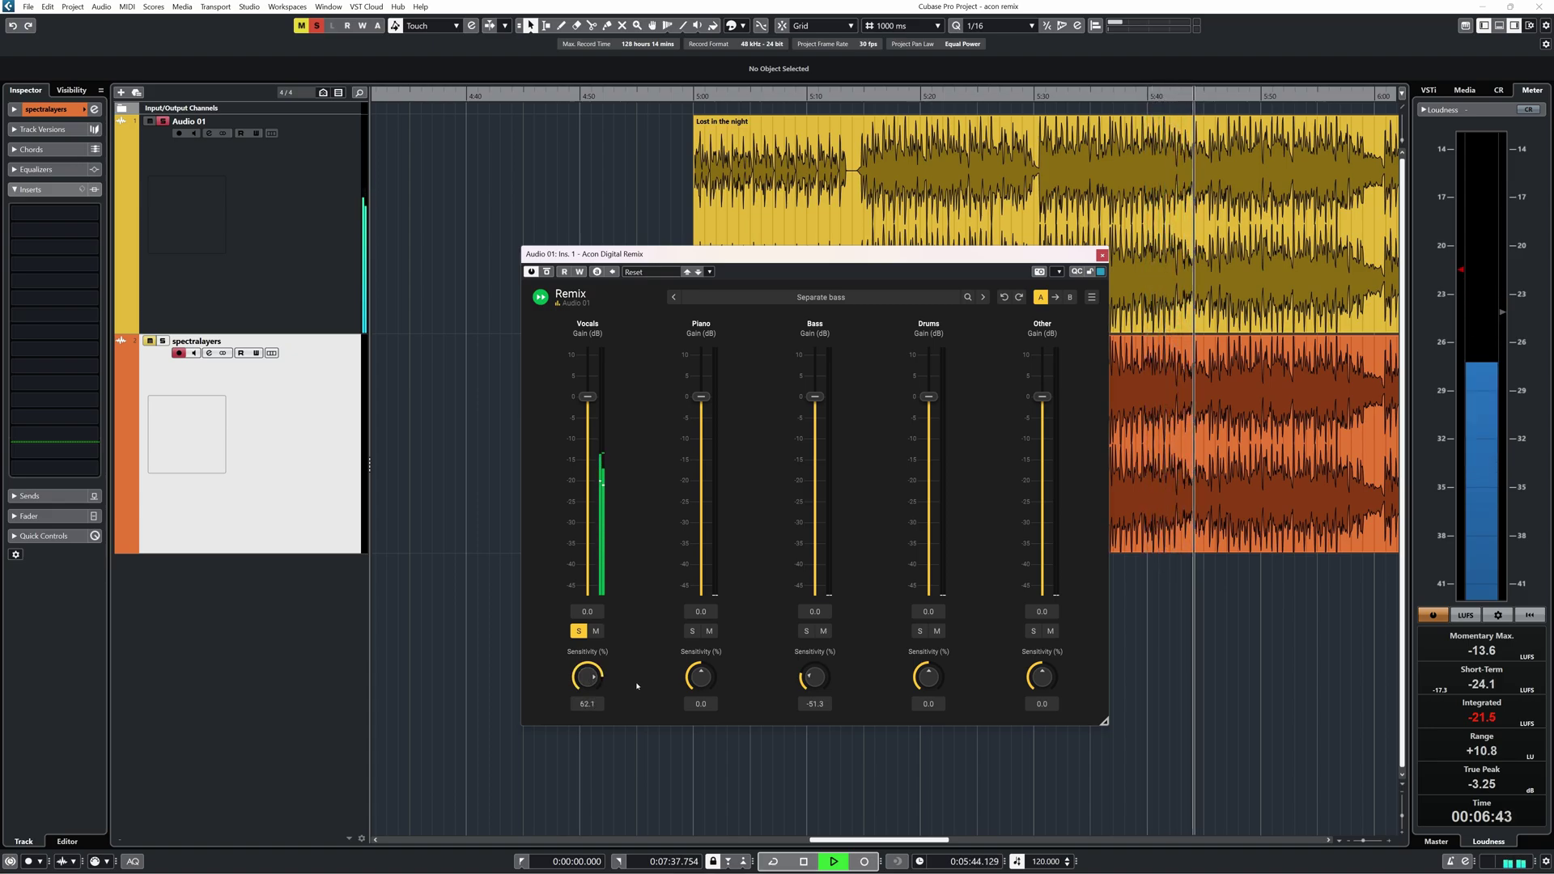
pyautogui.moveTo(591, 686); pyautogui.dragTo(591, 686)
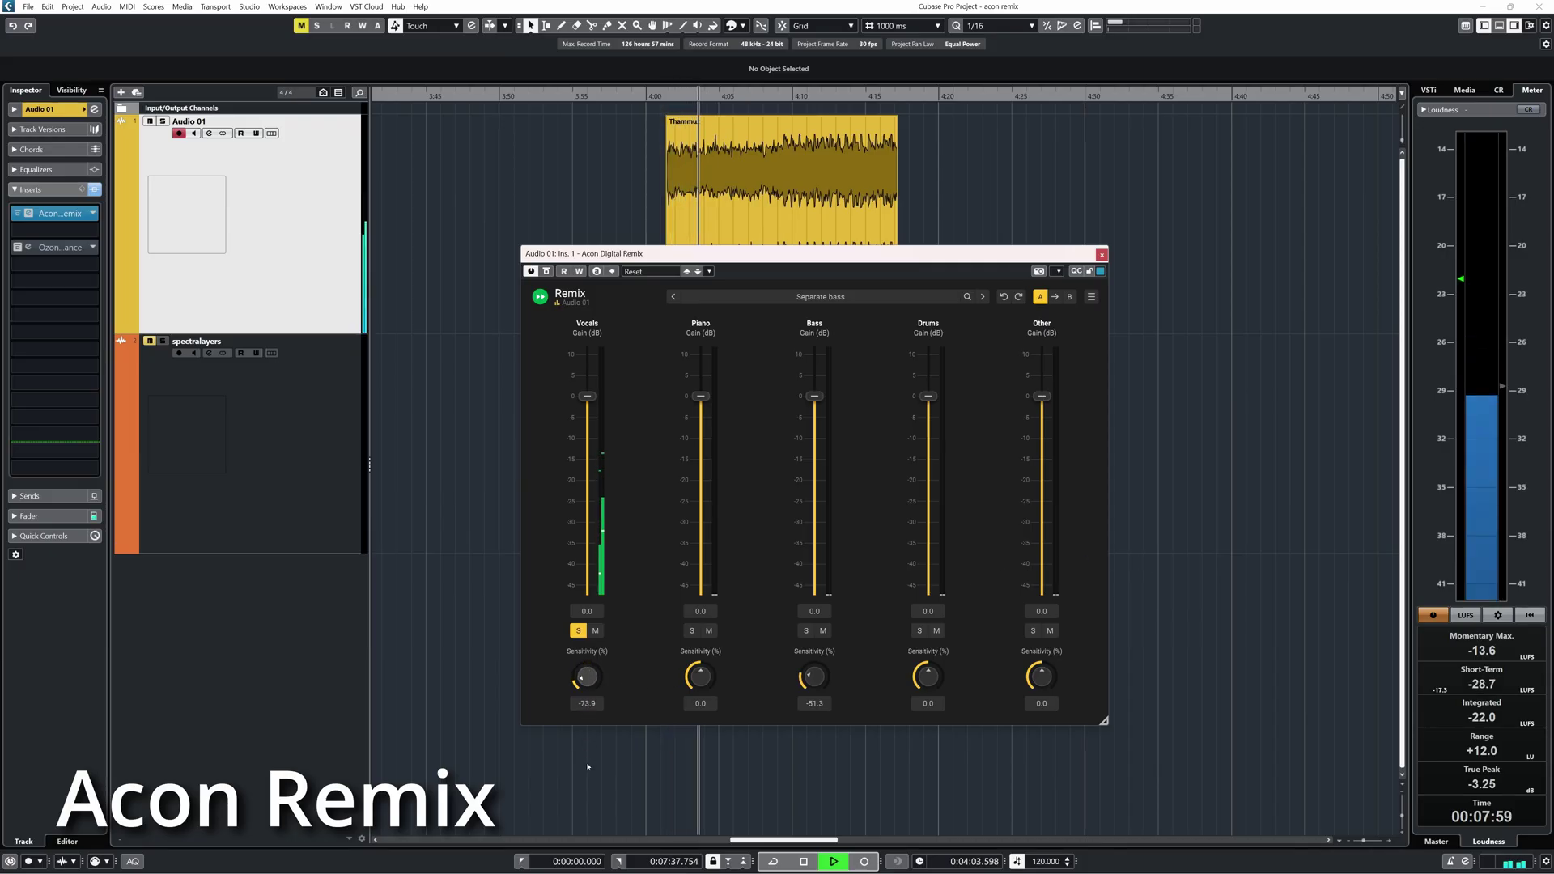
# Raise the Audio 01 Remix Vocals Sensitivity knob toward -51 while Thammuz plays
pyautogui.moveTo(586, 676); pyautogui.dragTo(585, 656)
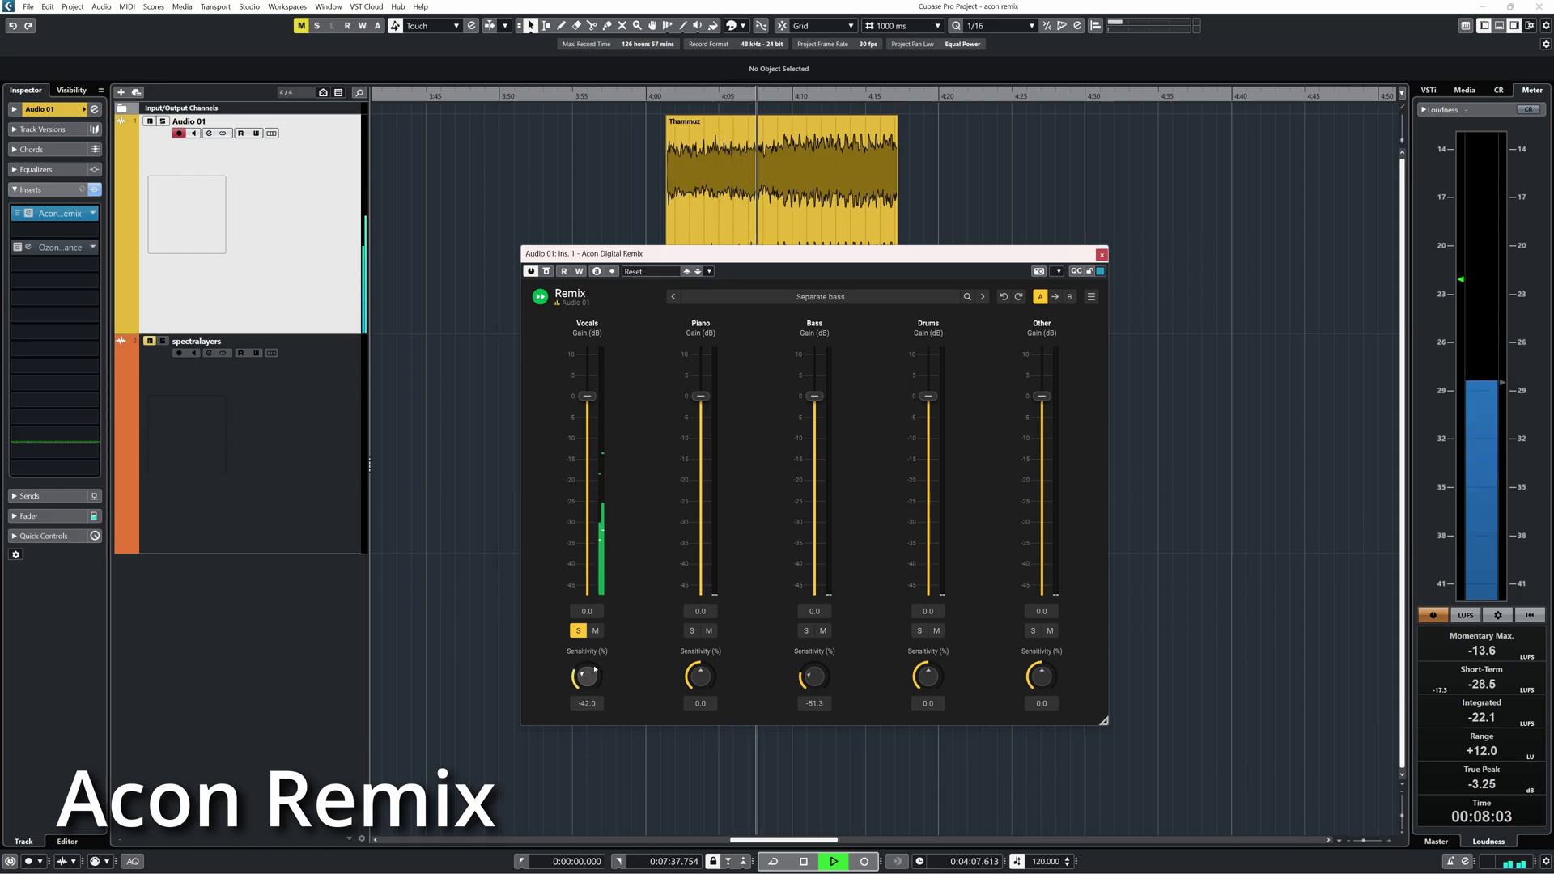
pyautogui.scroll(3, 588, 680)
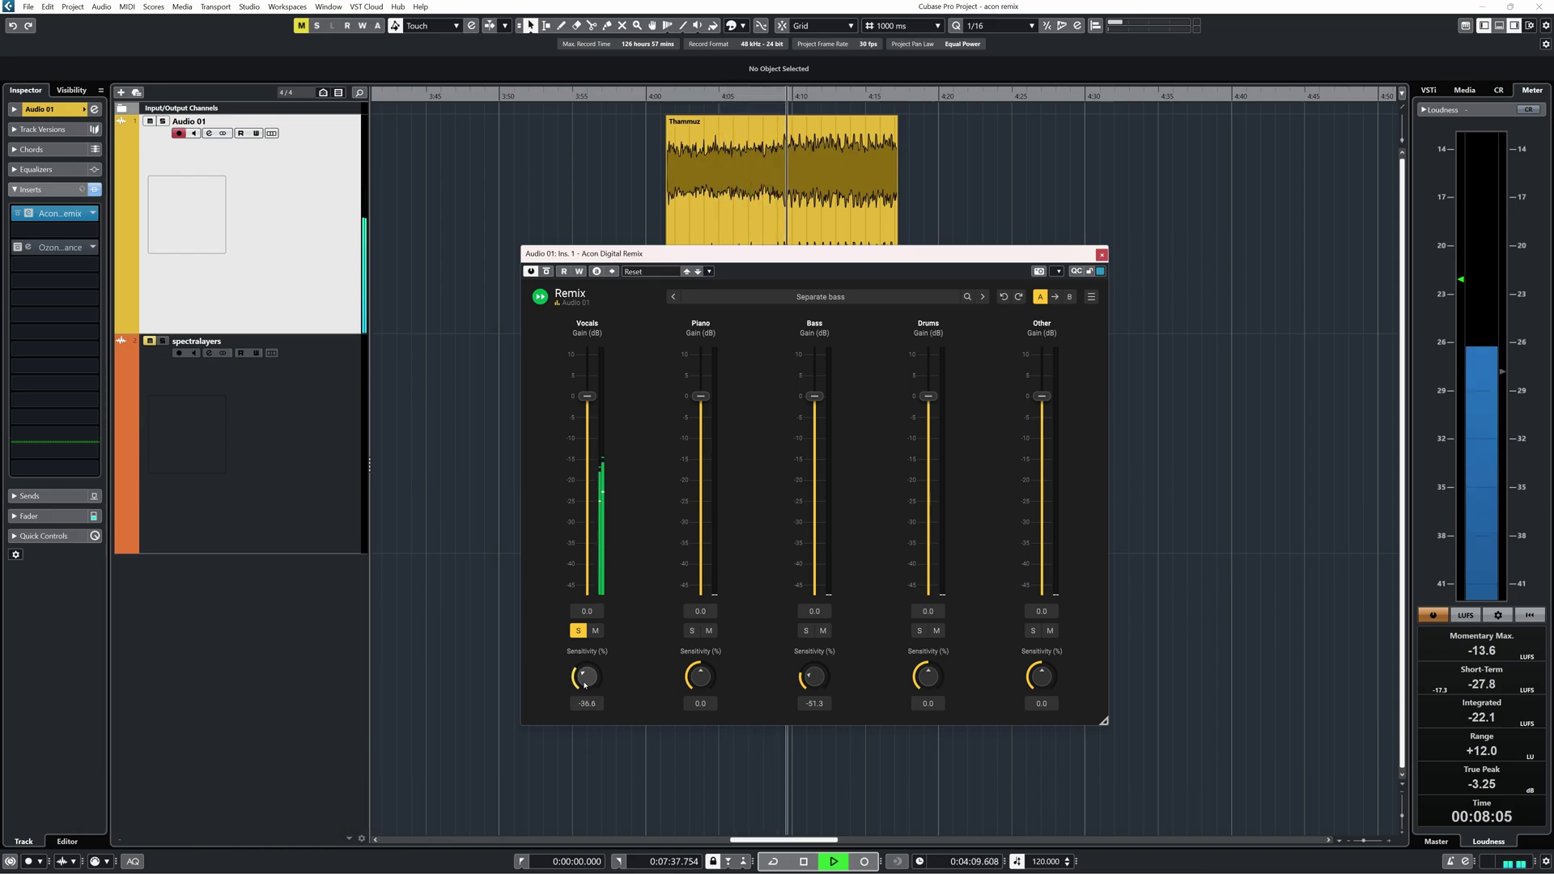
pyautogui.scroll(-5, 581, 688)
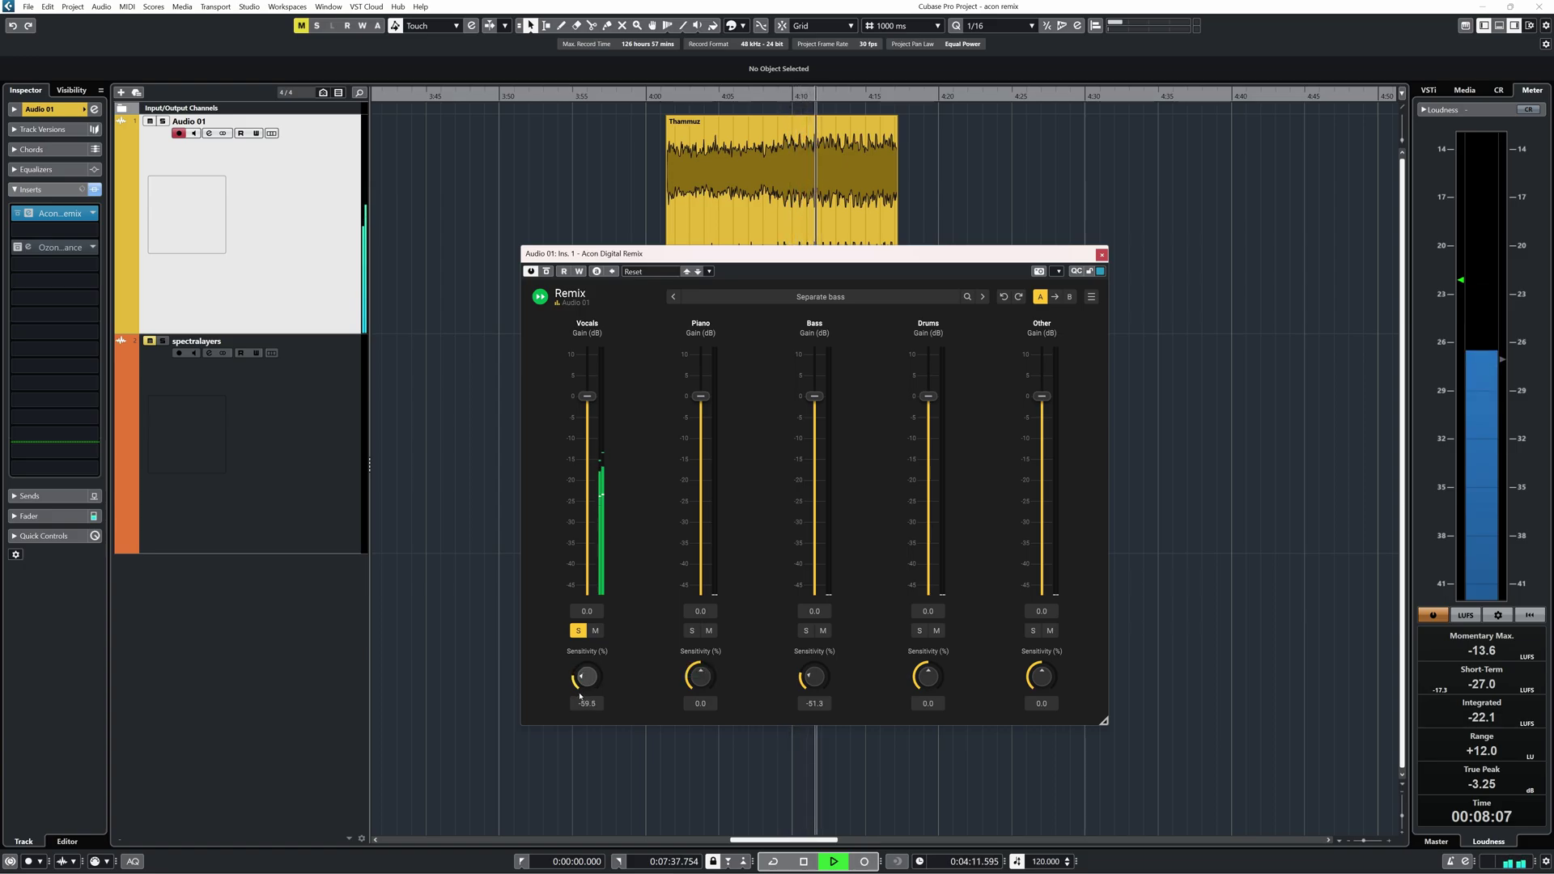
pyautogui.scroll(20, 581, 688)
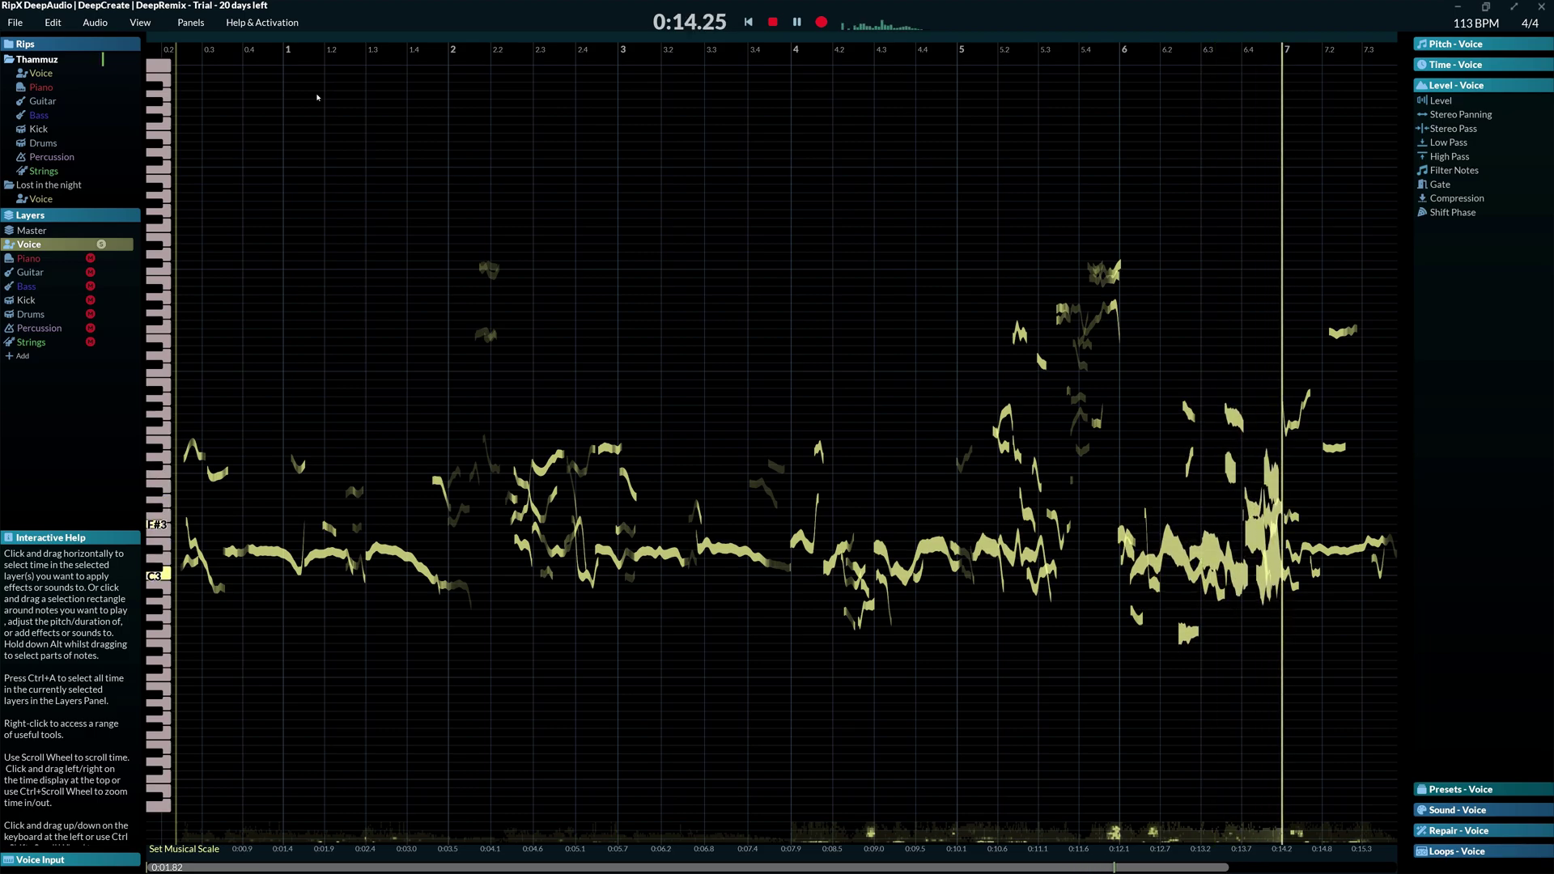
pyautogui.scroll(-2, 317, 96)
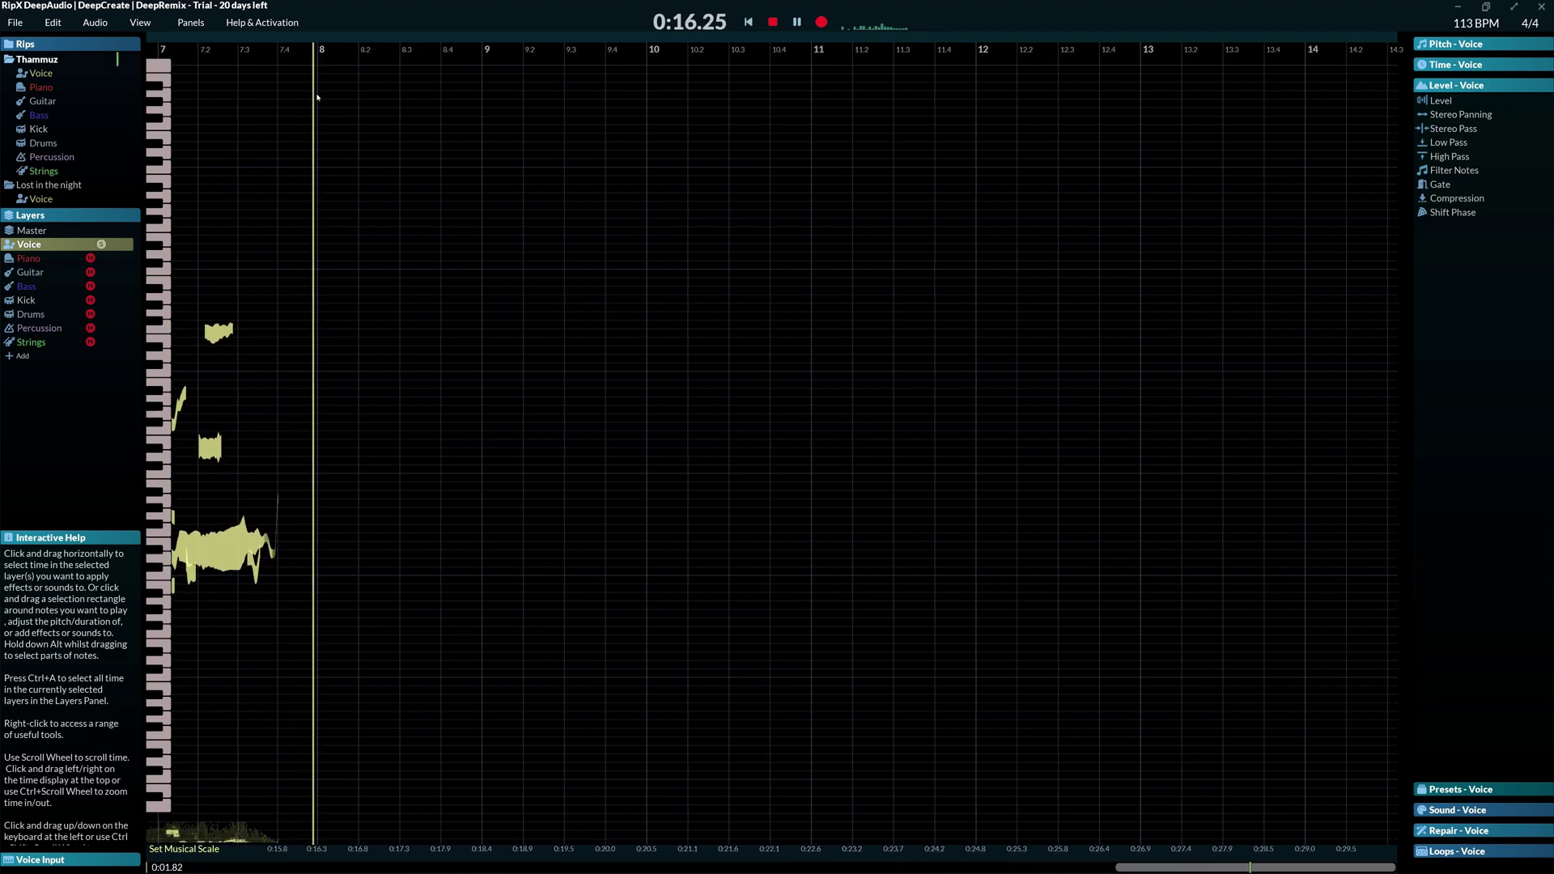